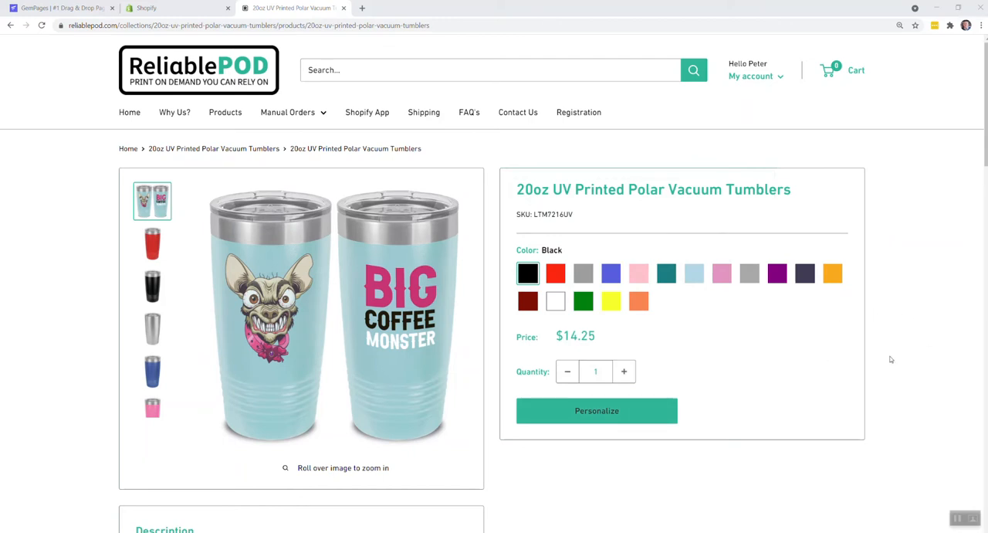
# Look over the 20oz UV Printed Polar Vacuum Tumblers product page, including its description and tumbler template download link.
pyautogui.scroll(-2, 895, 356)
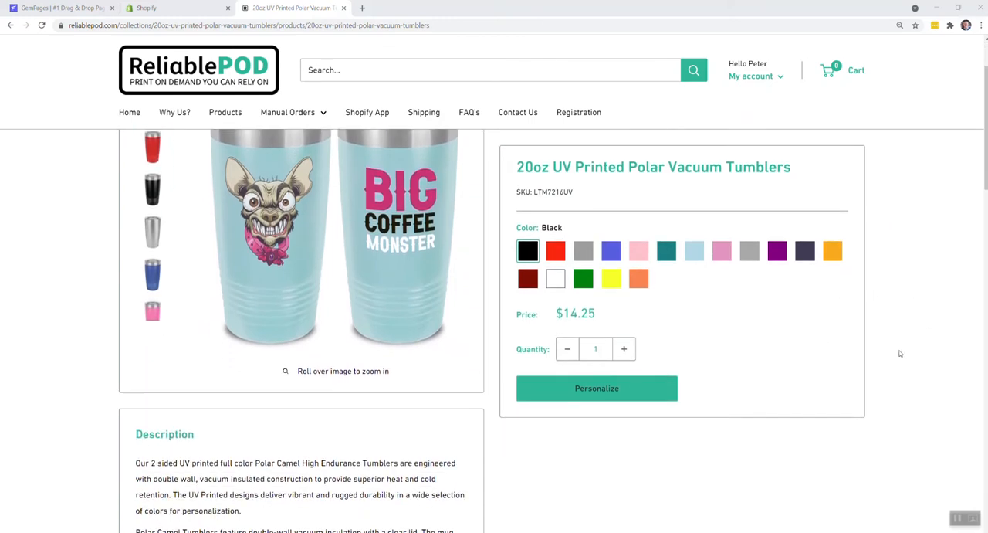
pyautogui.scroll(2, 899, 353)
pyautogui.scroll(-4, 899, 353)
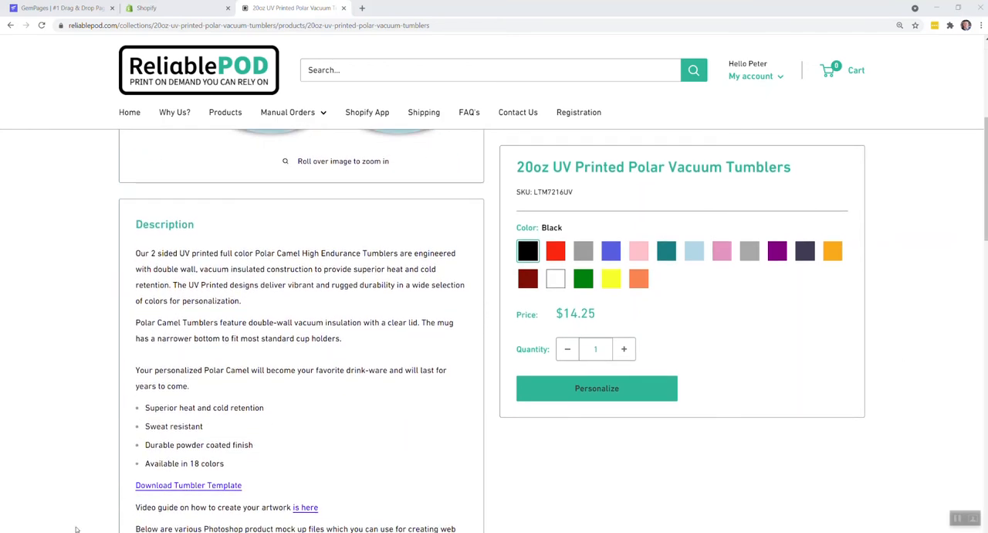
pyautogui.scroll(4, 455, 350)
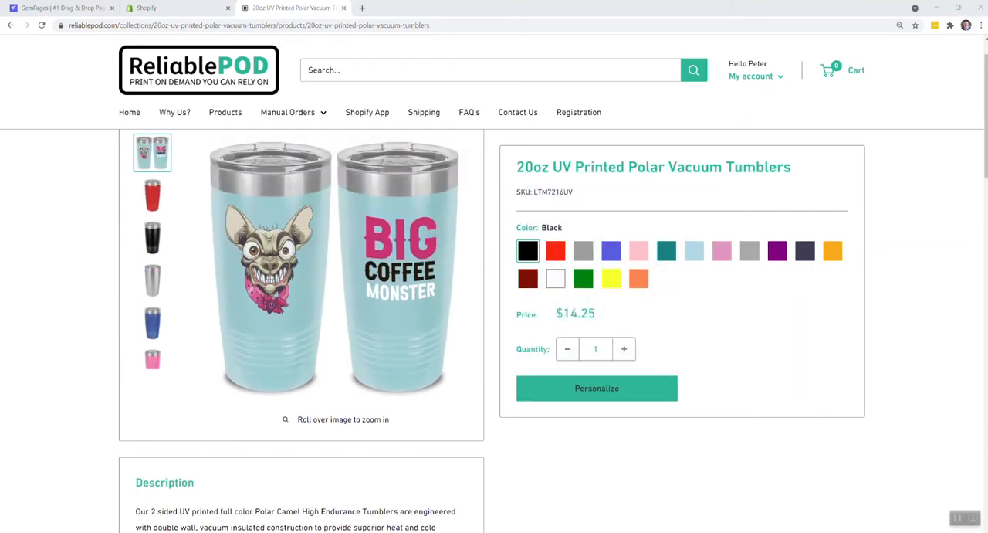
# Switch to Photoshop and check the pixel dimensions and resolution of New York.png without changing them.
pyautogui.click(539, 531)
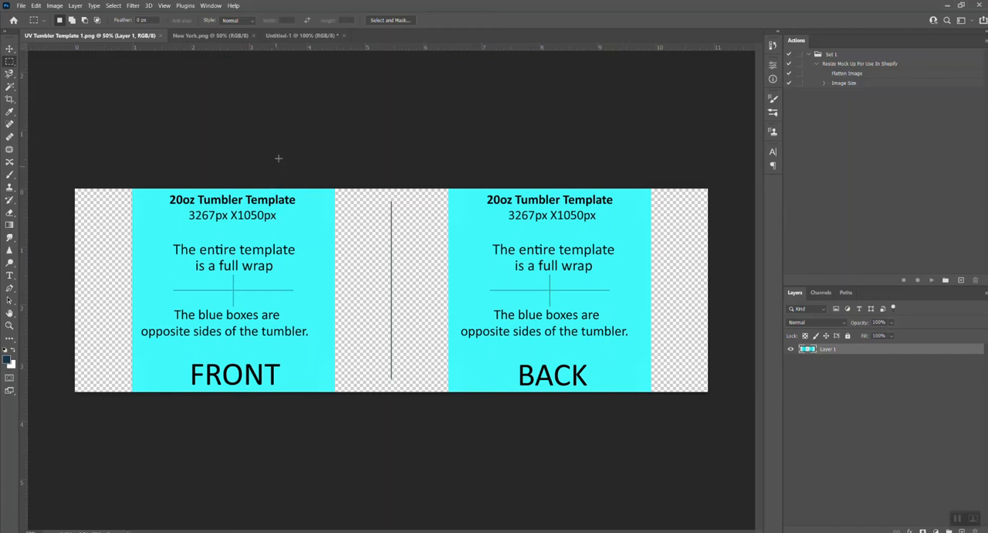
pyautogui.click(222, 36)
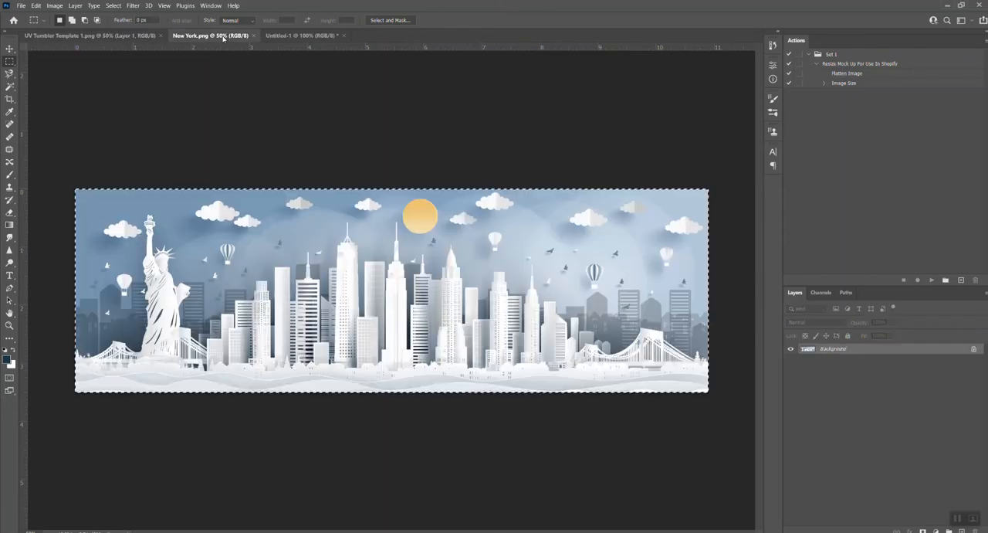
pyautogui.click(56, 5)
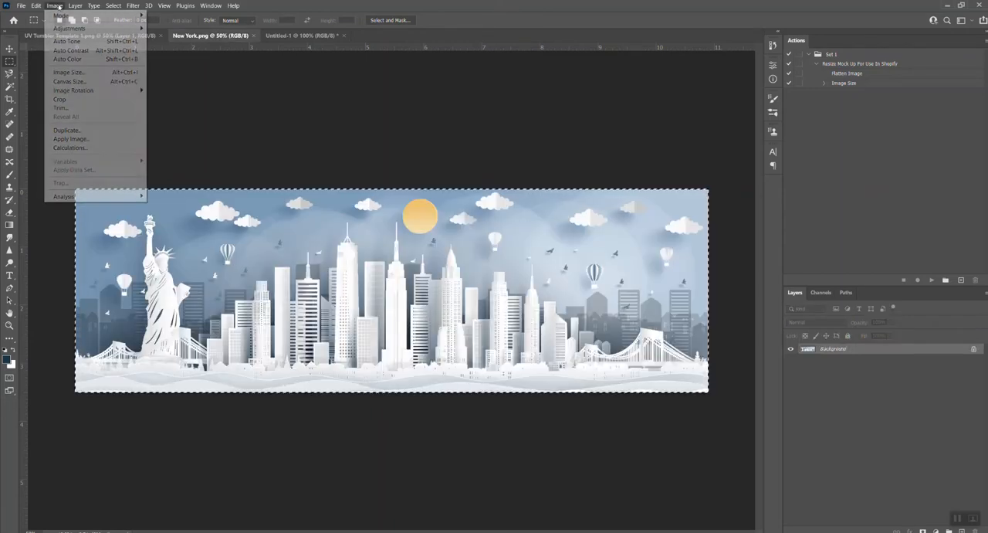
pyautogui.click(70, 72)
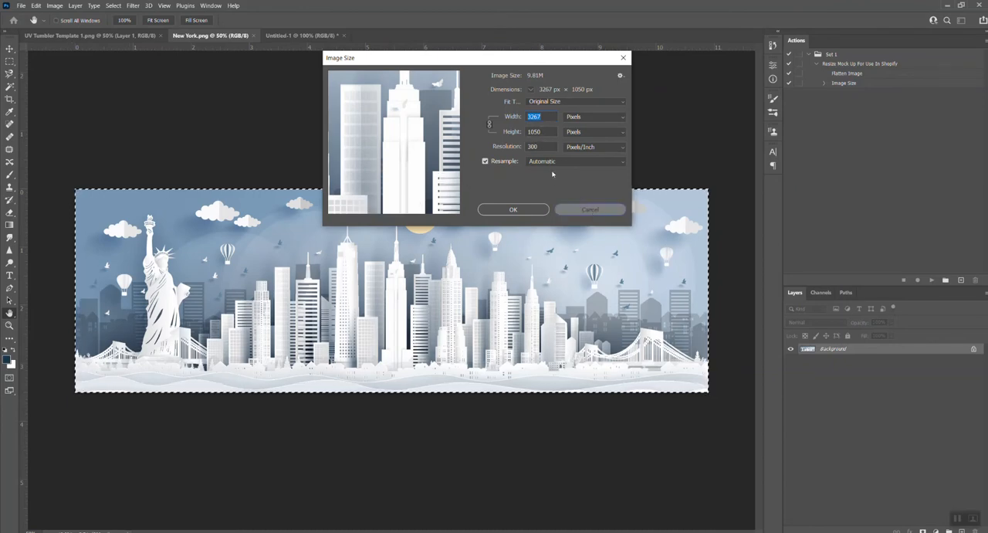
pyautogui.press('Escape')
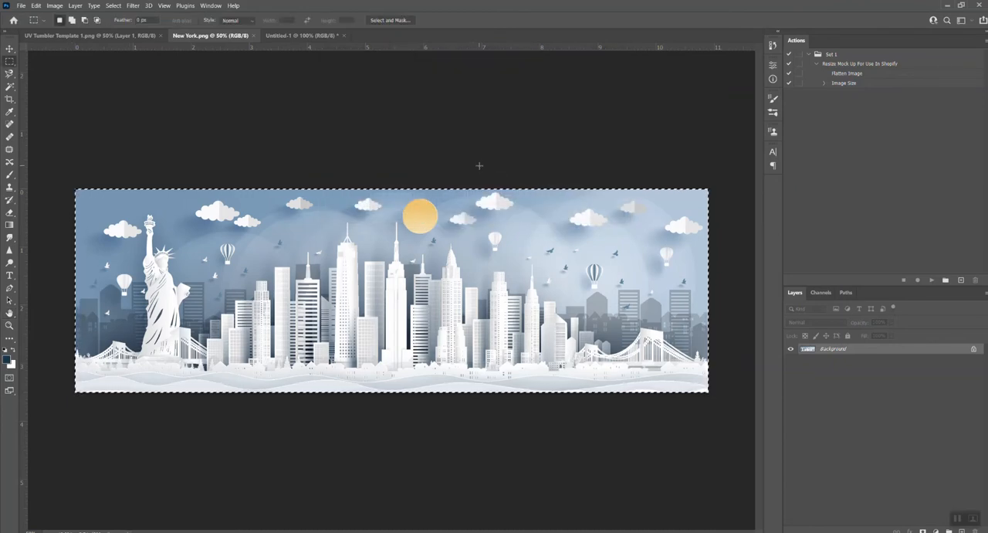
# Paste the copied New York artwork into UV Tumbler Template 1.png and delete the original template layer beneath it.
pyautogui.click(151, 35)
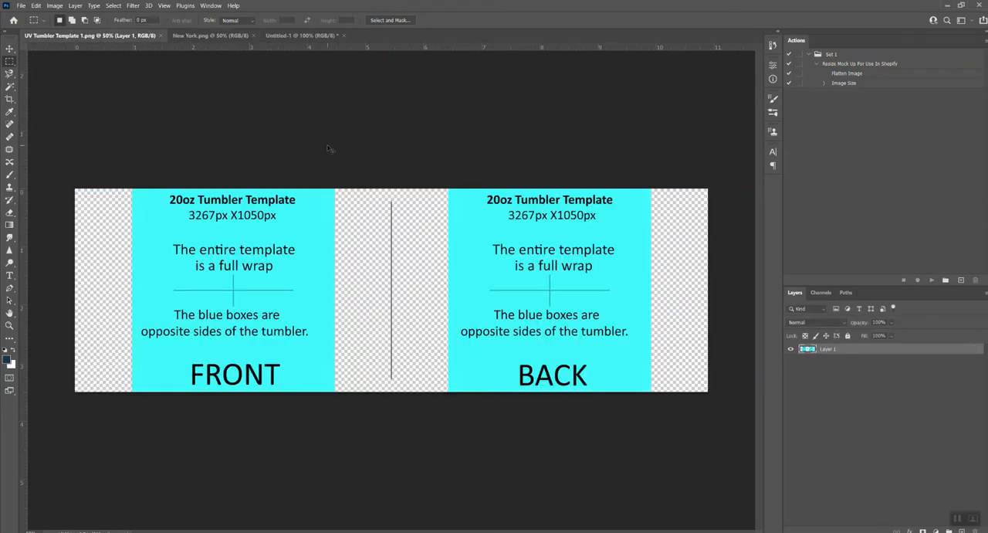
pyautogui.hotkey('ctrl', 'v')
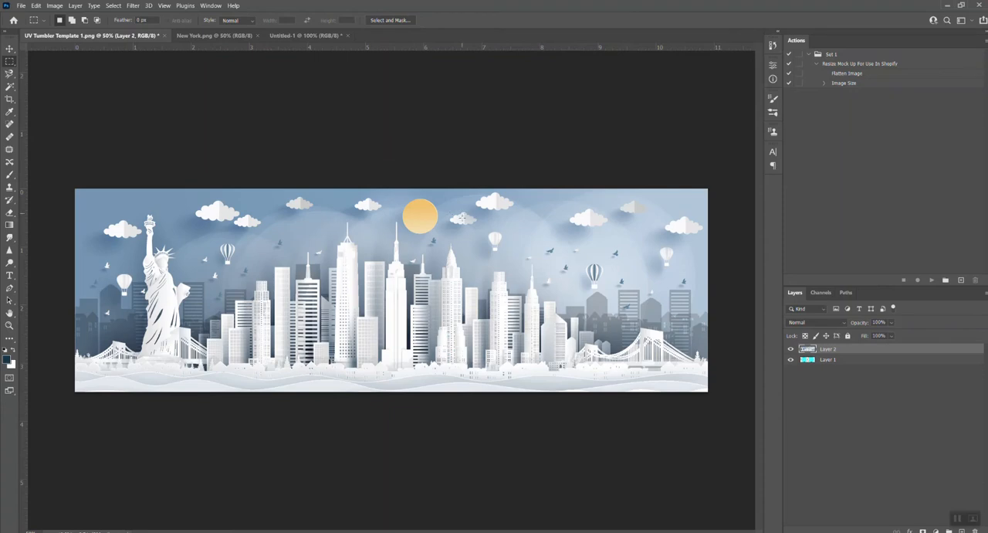
pyautogui.click(843, 360)
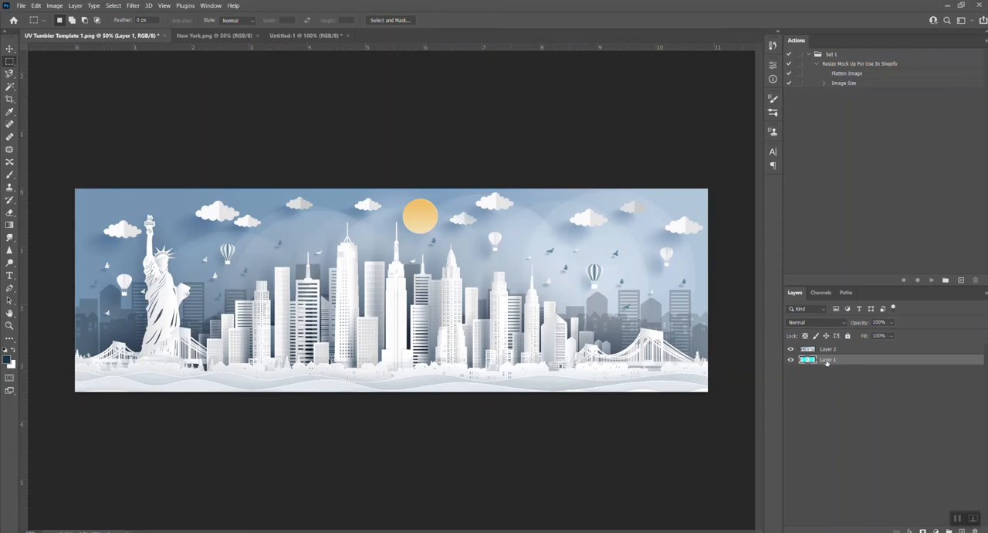
pyautogui.press('Delete')
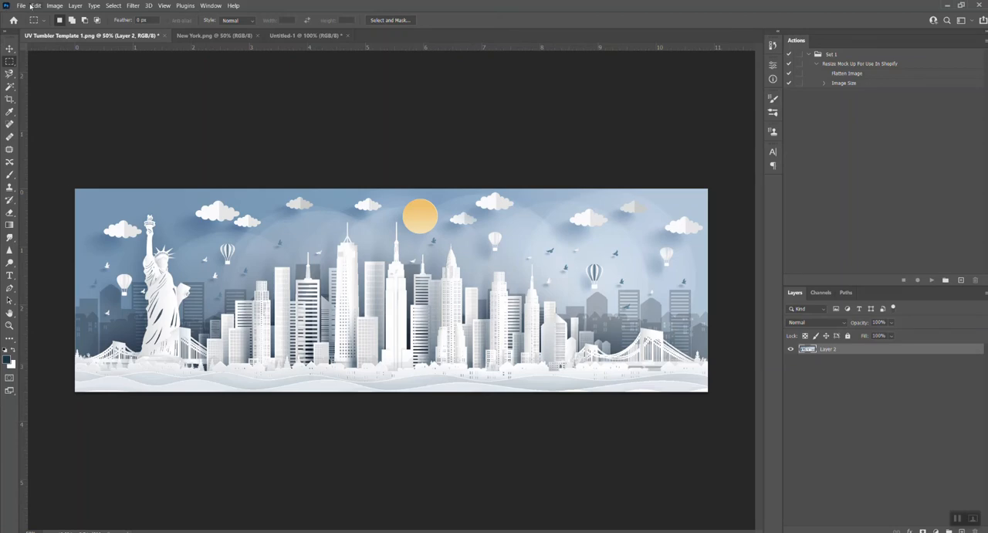
# Save the wrap artwork as a PNG named UV Tumbler Template 2 in the UV Tumbler Artwork folder, using medium file size.
pyautogui.click(22, 6)
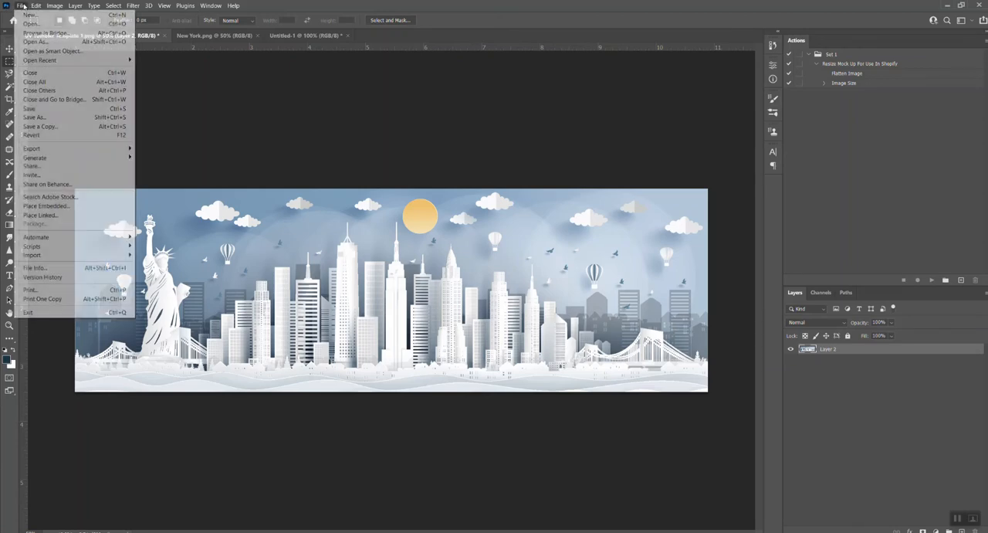
pyautogui.click(35, 116)
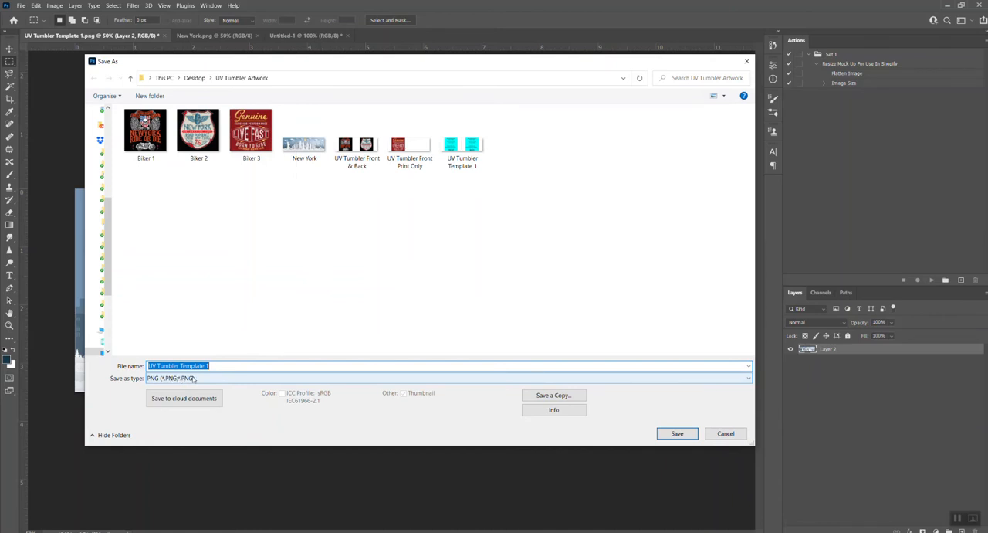
pyautogui.click(227, 365)
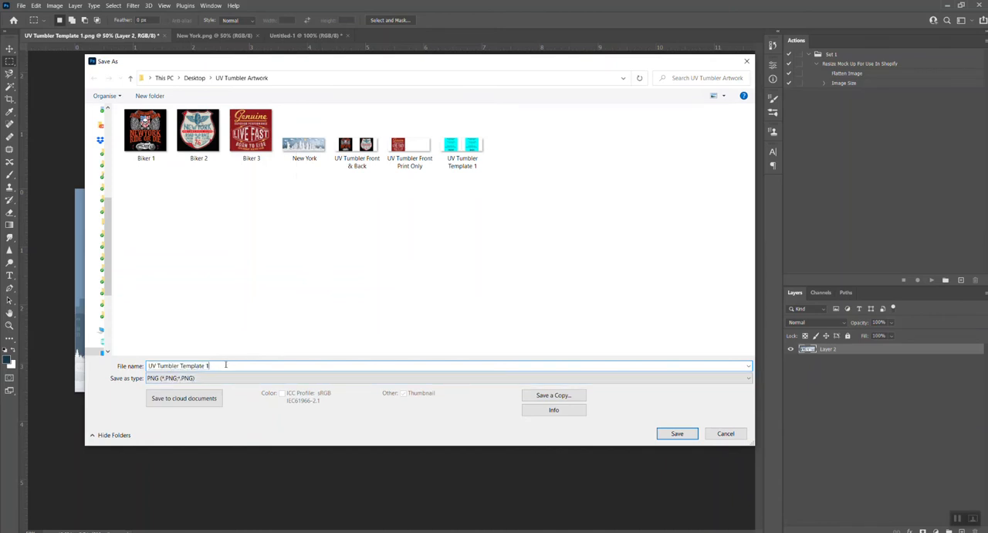
pyautogui.press('BackSpace')
pyautogui.write('2')
pyautogui.click(676, 433)
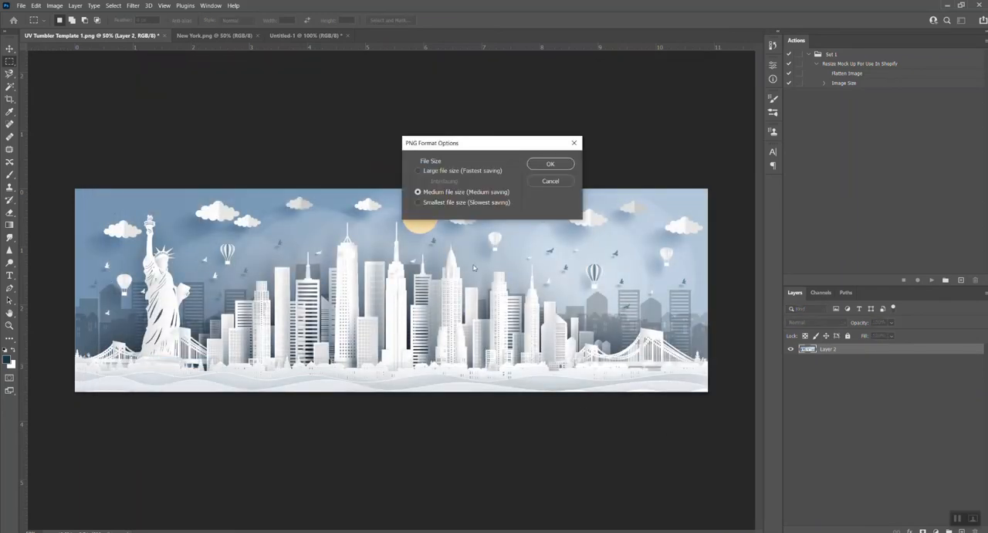
pyautogui.click(535, 166)
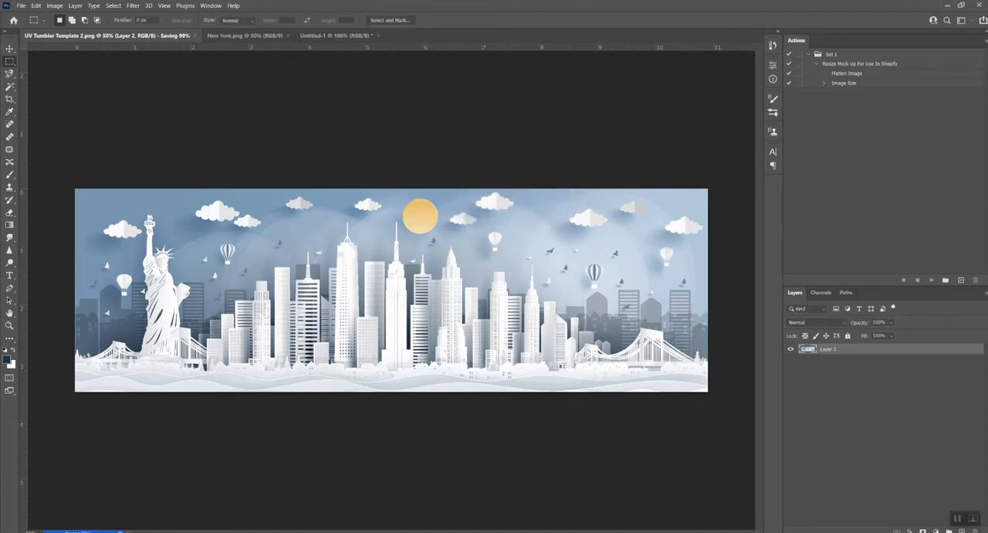
# Switch to the tumbler product page in Chrome, personalize the black tumbler and upload the New York picture as the customer's artwork.
pyautogui.moveTo(418, 531)
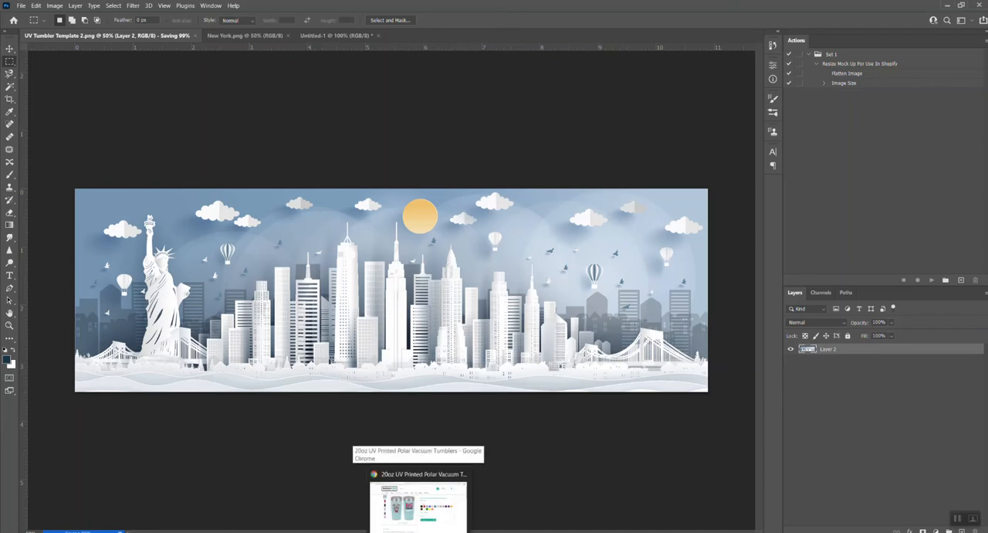
pyautogui.click(418, 502)
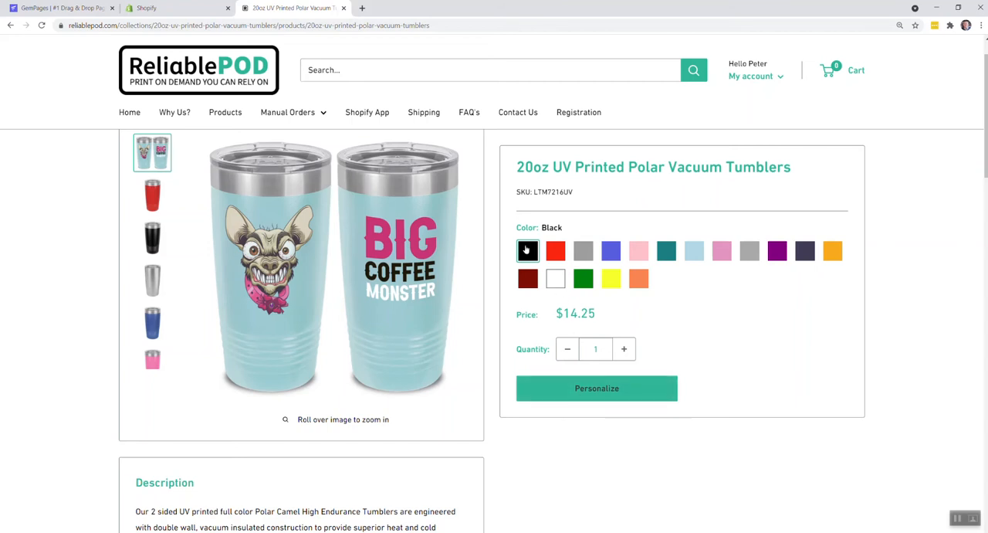
pyautogui.click(567, 384)
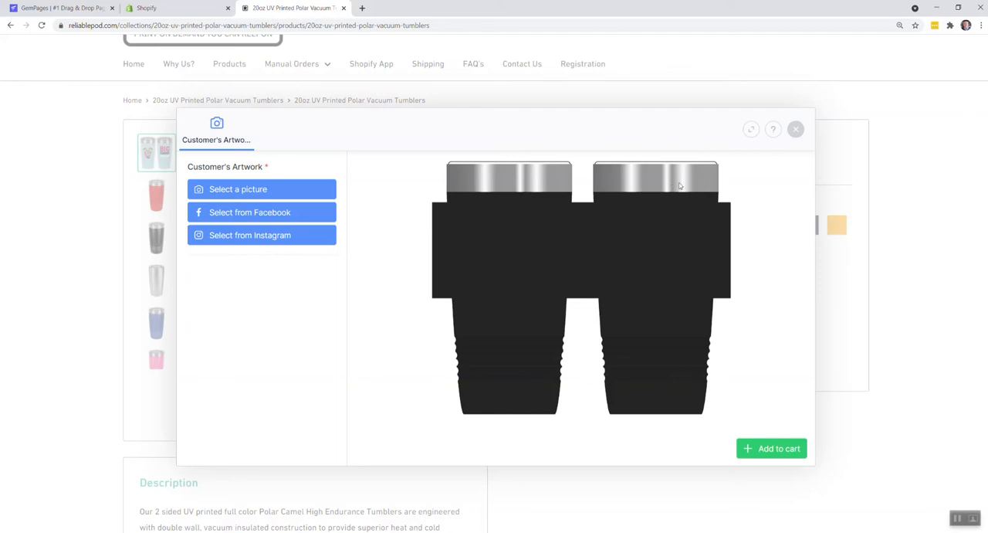
pyautogui.click(274, 191)
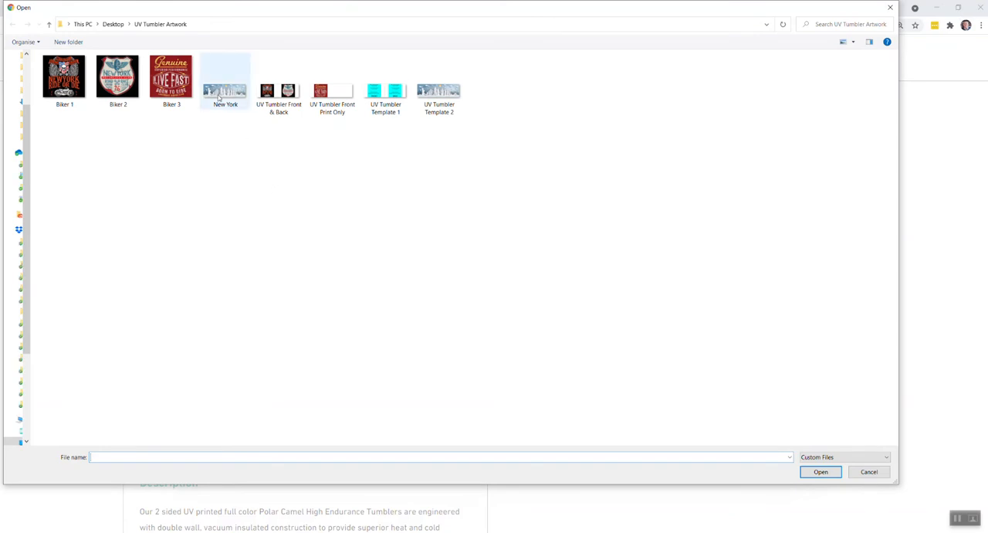
pyautogui.click(219, 95)
pyautogui.click(818, 471)
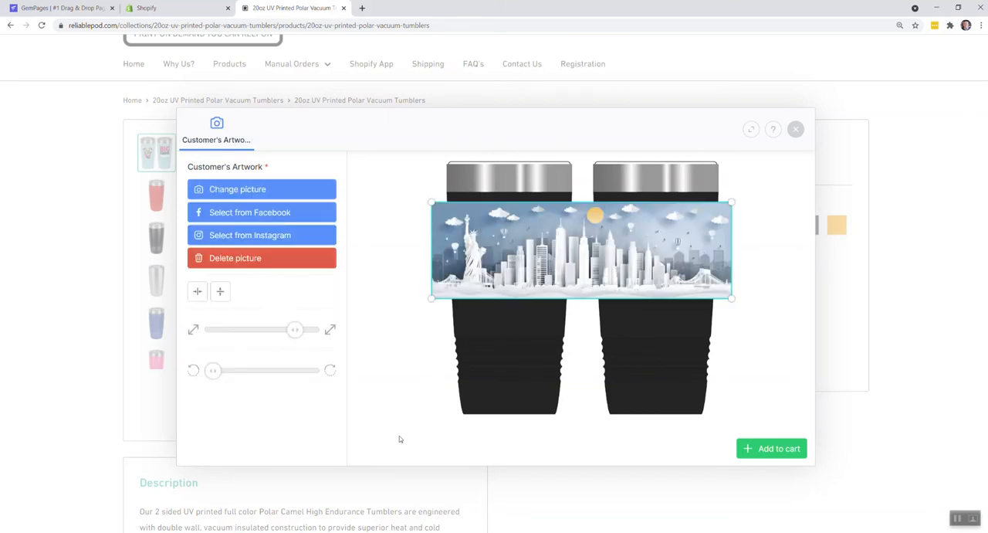
pyautogui.click(771, 216)
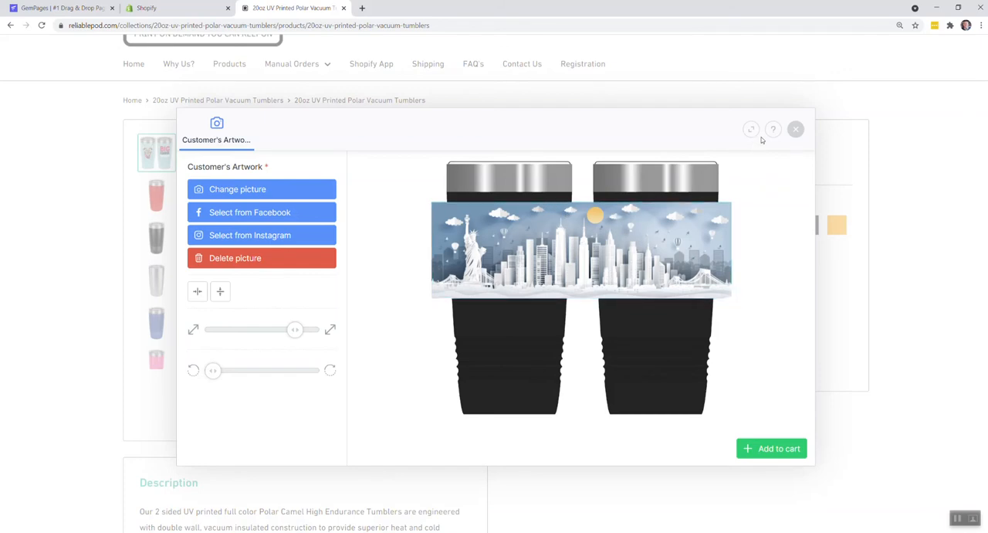
# In the Reliable POD app on Shopify, title the new product 1 Test Tumbler and upload the New York image.
pyautogui.click(198, 12)
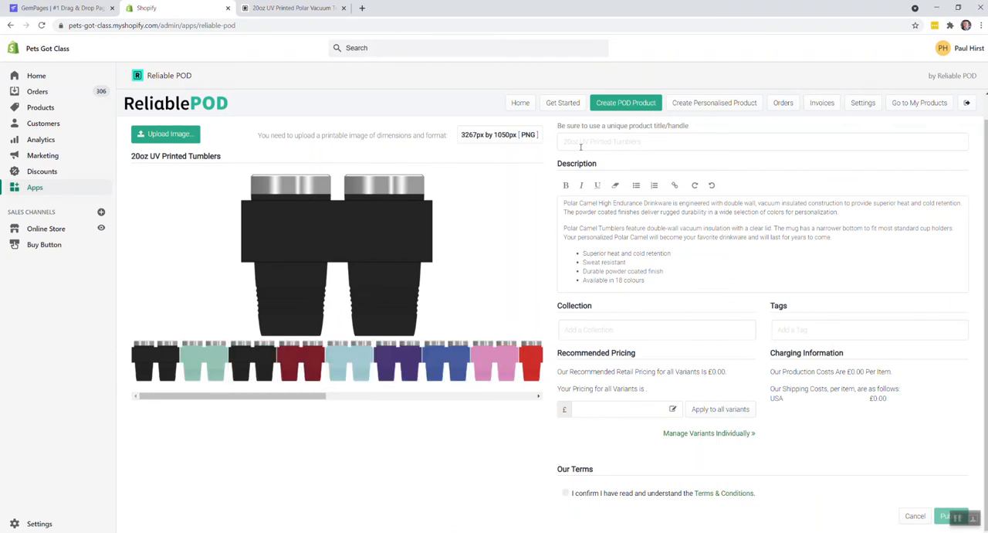
pyautogui.write('1 Test Tumbler')
pyautogui.click(190, 135)
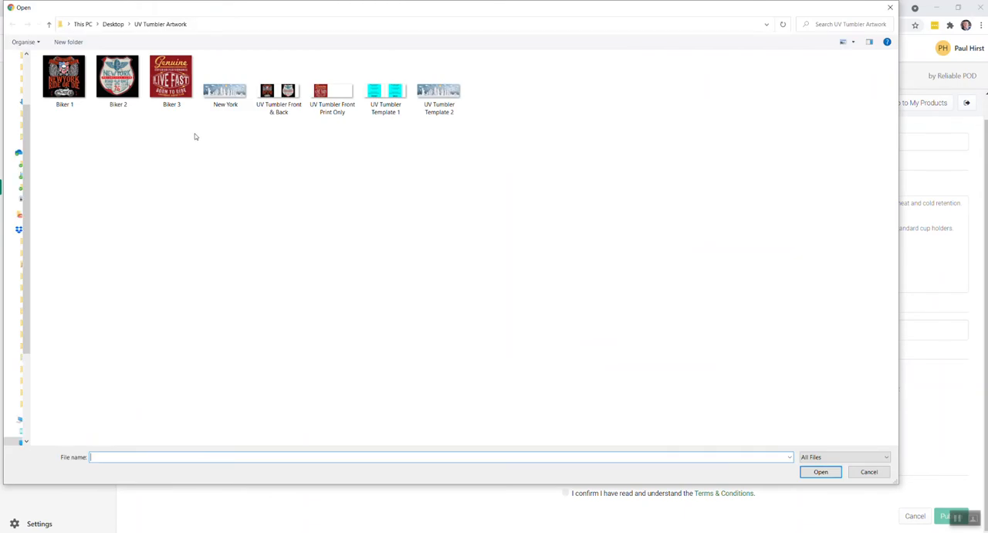
pyautogui.click(231, 99)
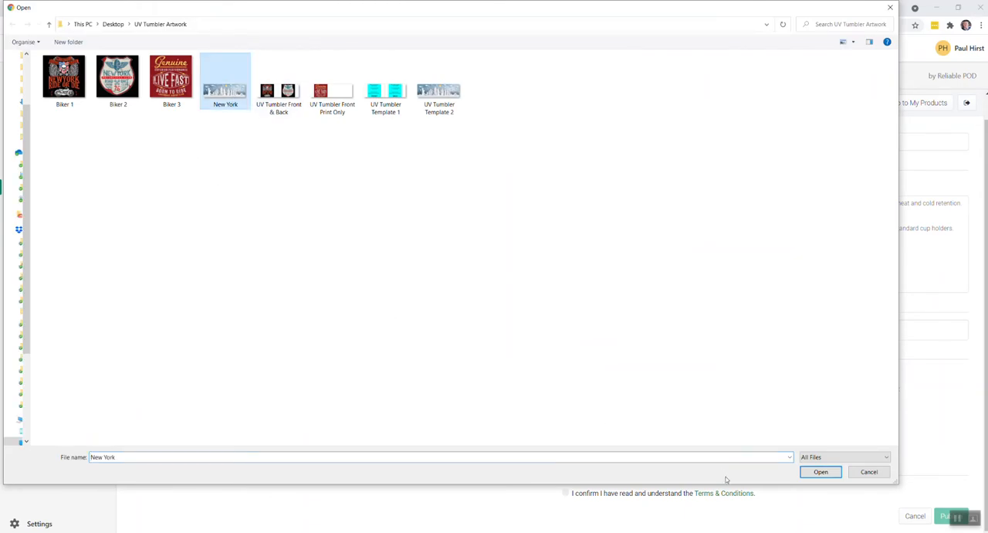
pyautogui.click(807, 472)
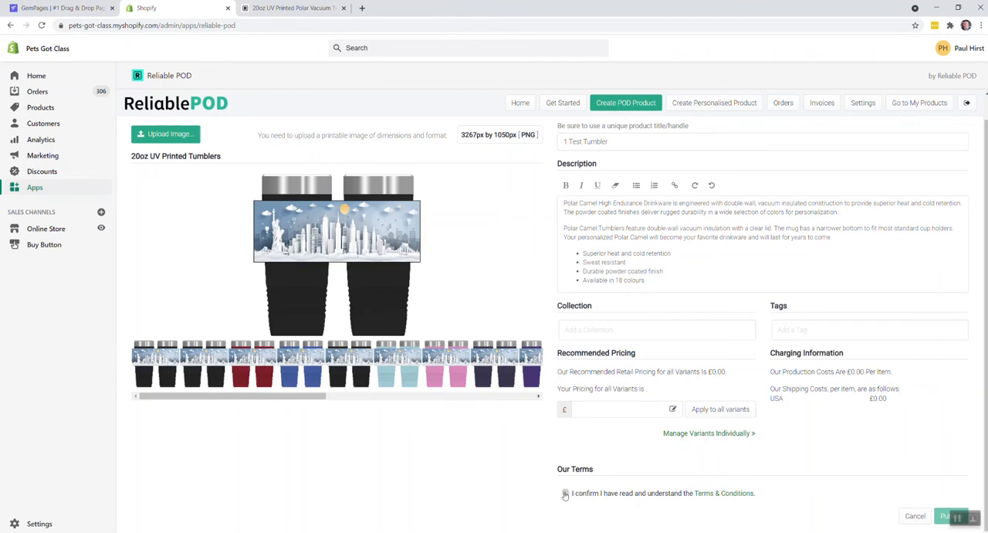
# Preview the New York artwork on several tumbler color variants, including maroon, light blue and pink, through the end of the variant strip.
pyautogui.click(255, 364)
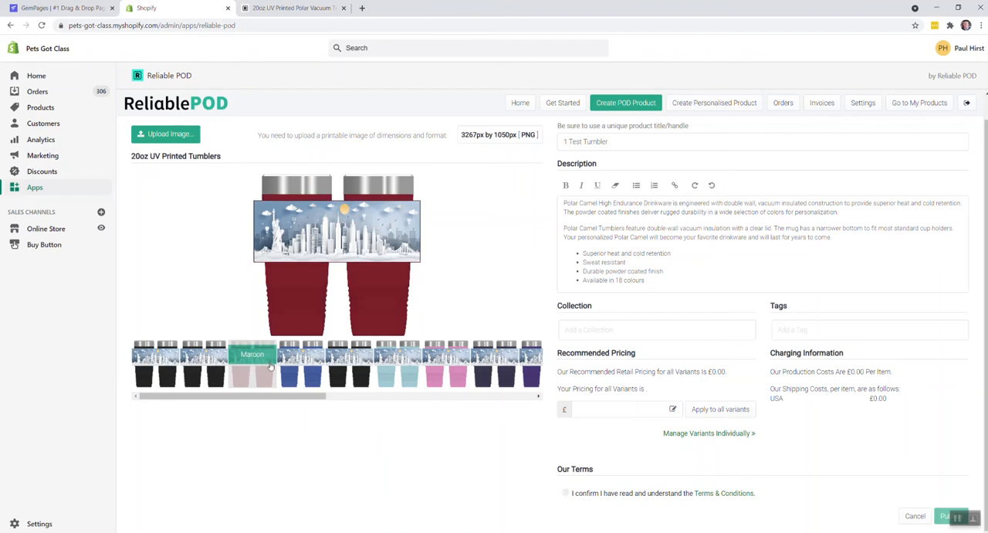
pyautogui.click(304, 366)
pyautogui.click(349, 371)
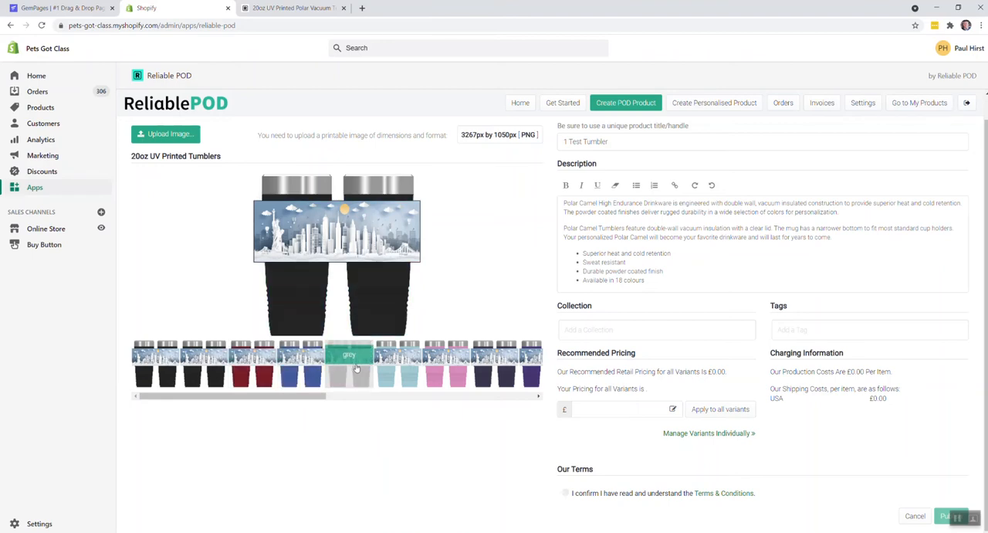
pyautogui.click(398, 376)
pyautogui.click(444, 375)
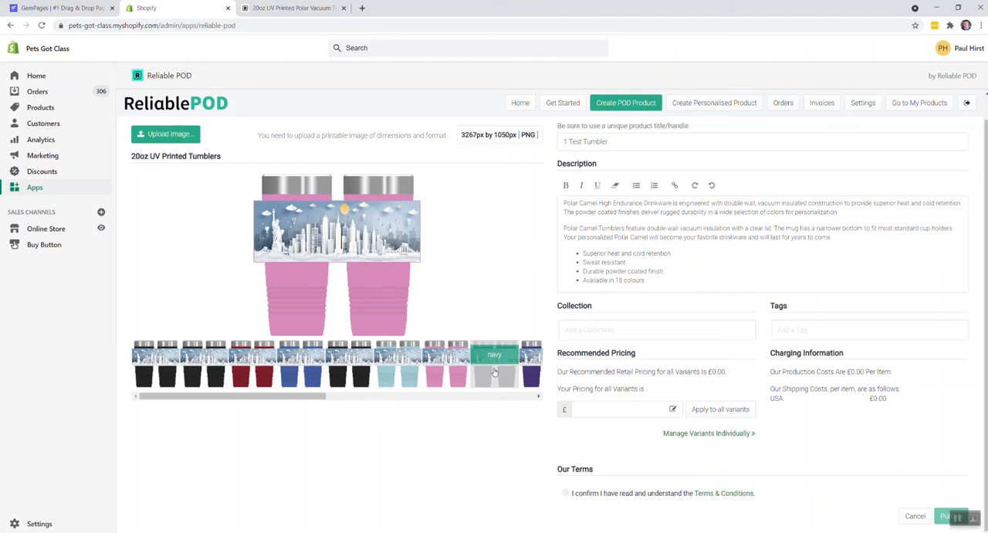
pyautogui.moveTo(281, 396); pyautogui.dragTo(498, 398)
pyautogui.click(377, 377)
pyautogui.click(253, 382)
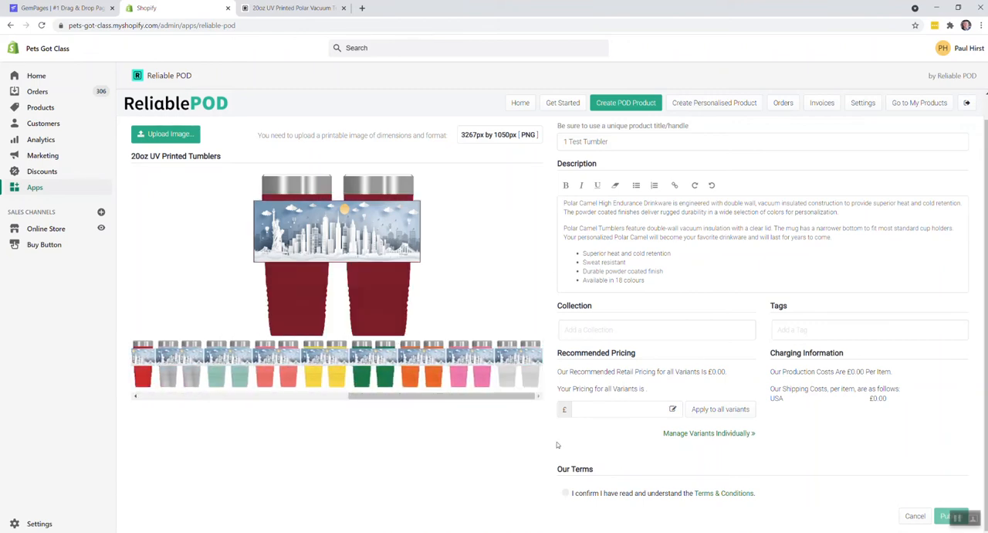
# Accept the terms and conditions, publish the 1 Test Tumbler product and look over its store preview page.
pyautogui.click(565, 492)
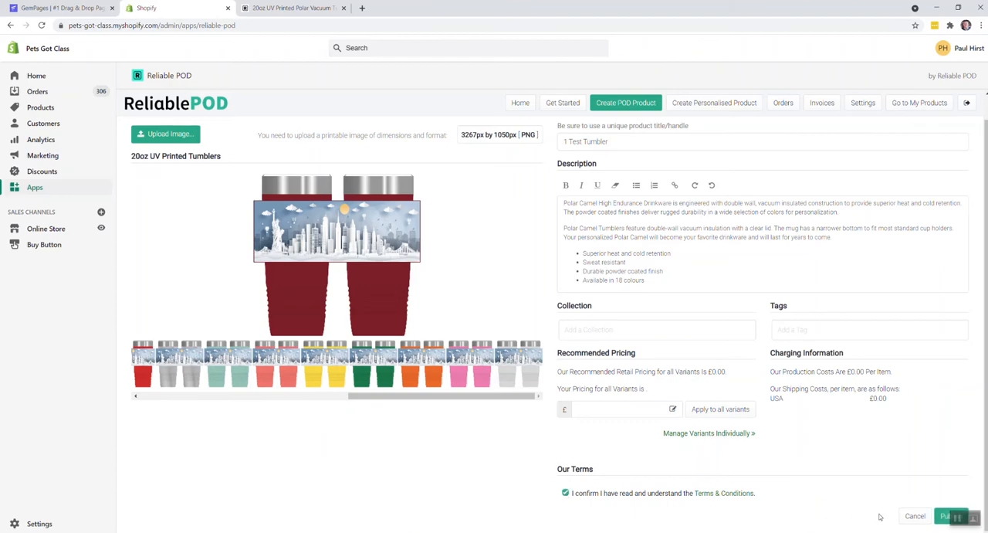
pyautogui.click(941, 517)
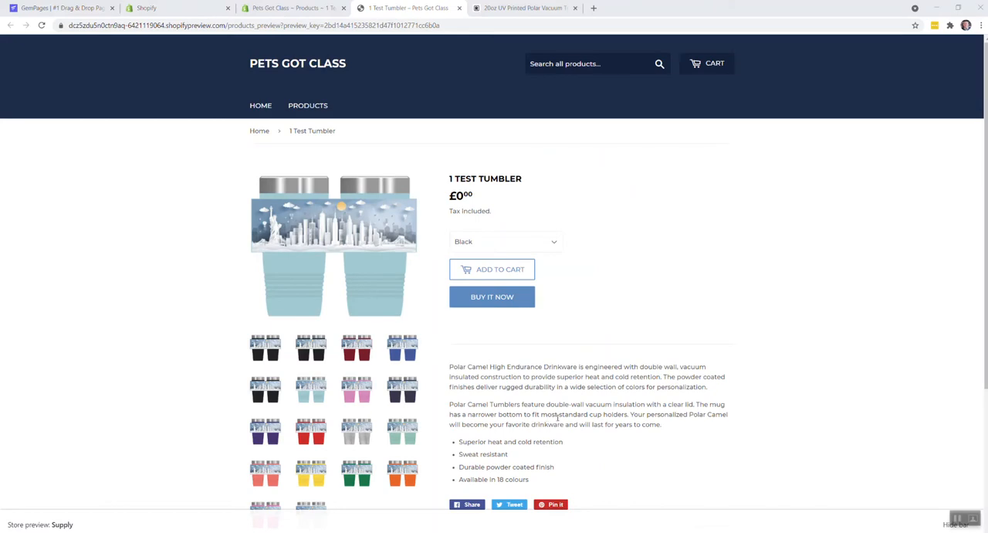
pyautogui.scroll(-1, 592, 289)
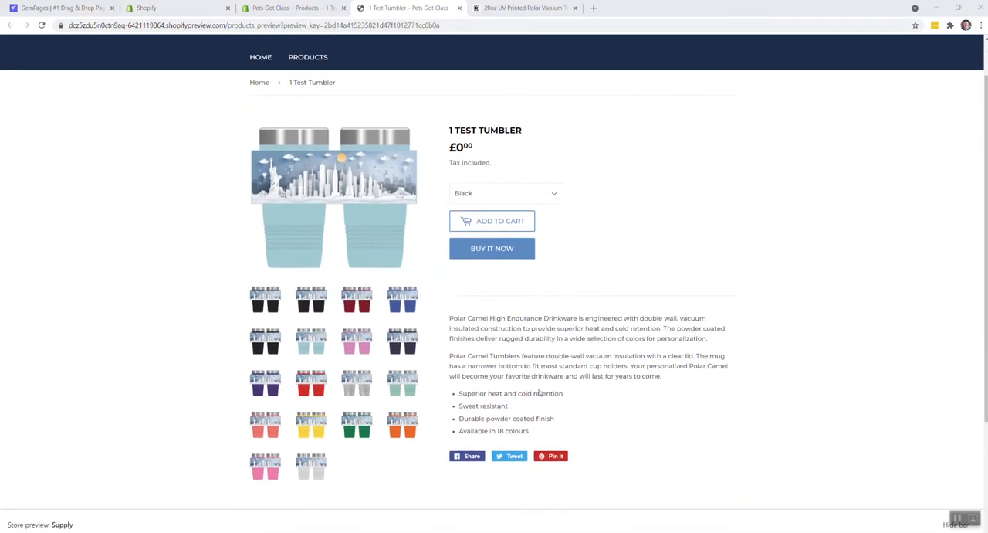
# Examine the 1 Test Tumbler images on the store preview page in the various colors, including red, purple, orange, pink and light blue.
pyautogui.click(325, 390)
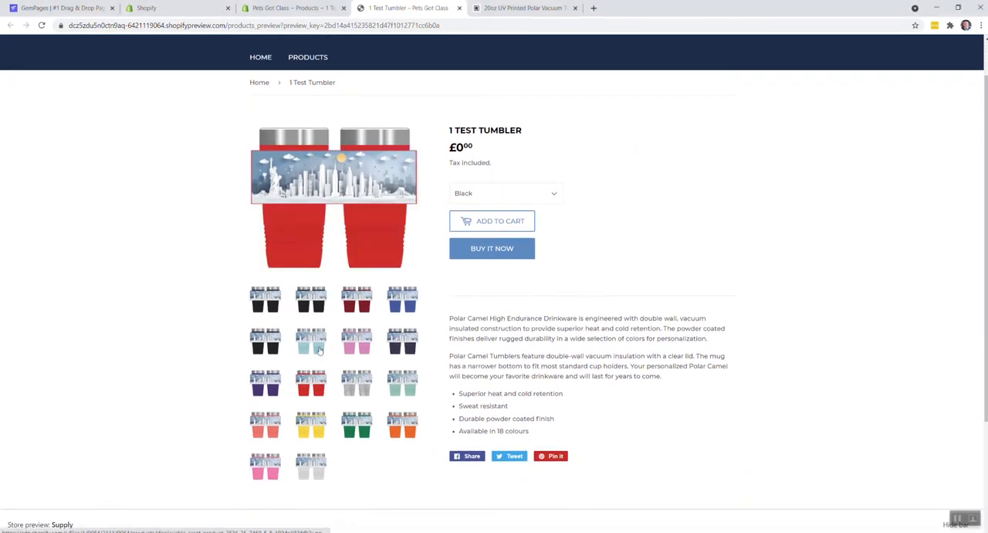
pyautogui.click(318, 351)
pyautogui.click(405, 315)
pyautogui.click(409, 347)
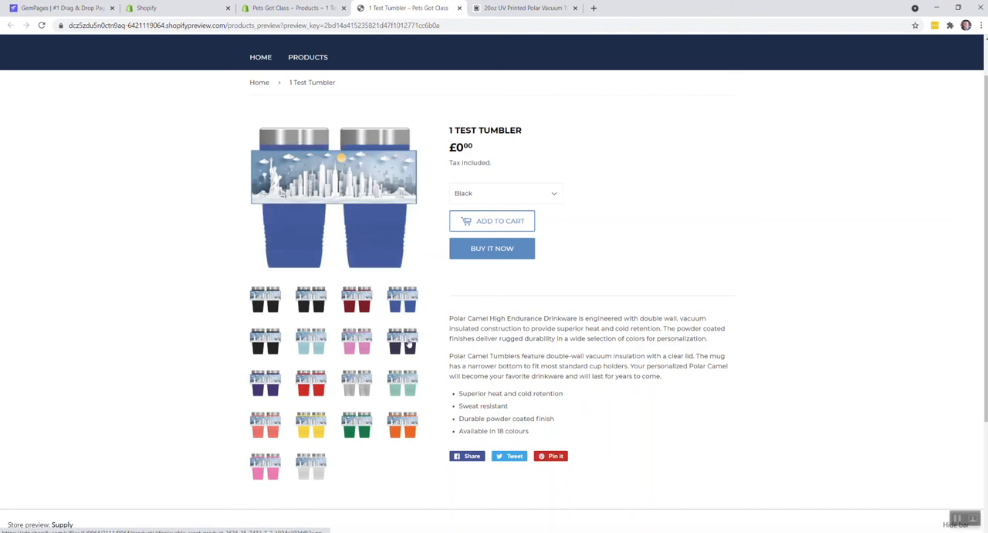
pyautogui.click(409, 390)
pyautogui.click(347, 393)
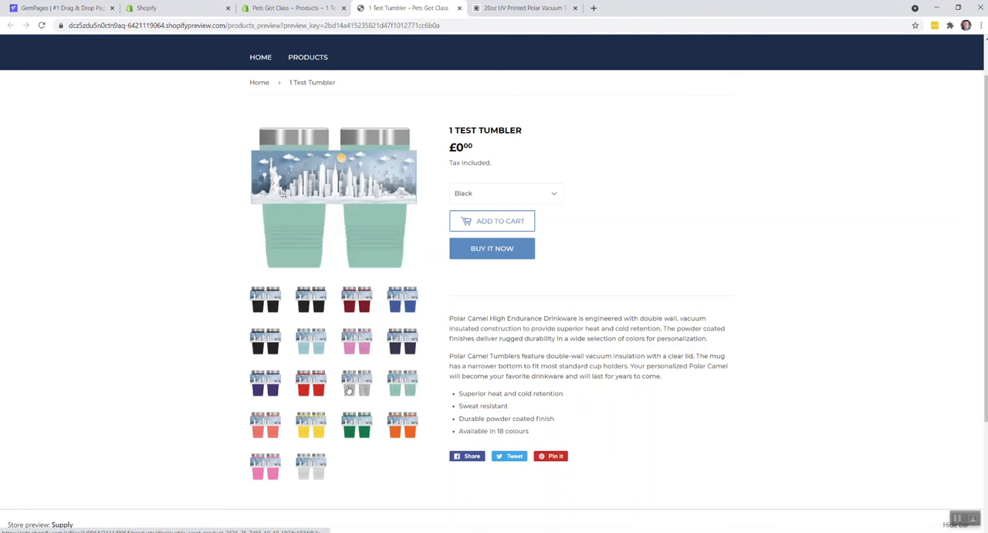
pyautogui.click(356, 424)
pyautogui.click(403, 427)
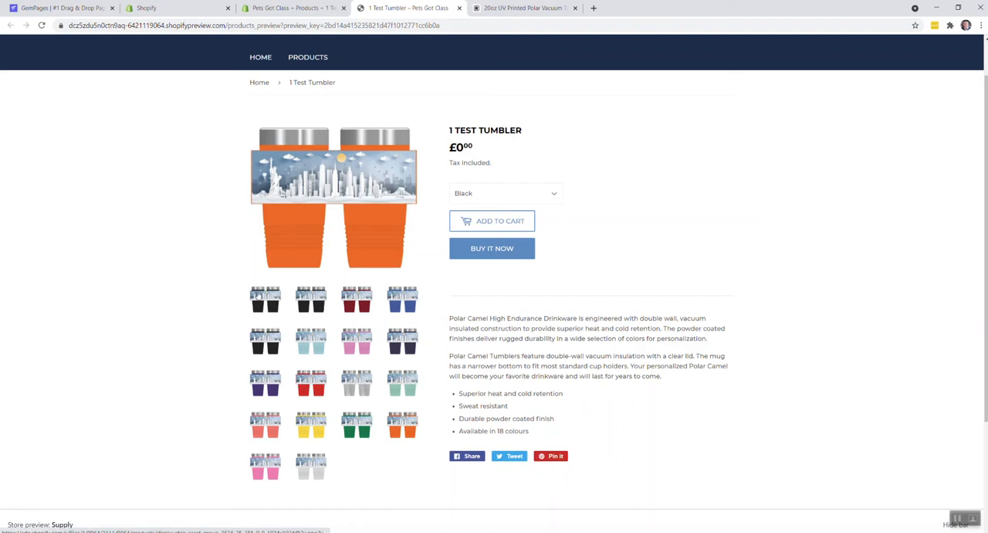
pyautogui.click(261, 296)
pyautogui.click(262, 379)
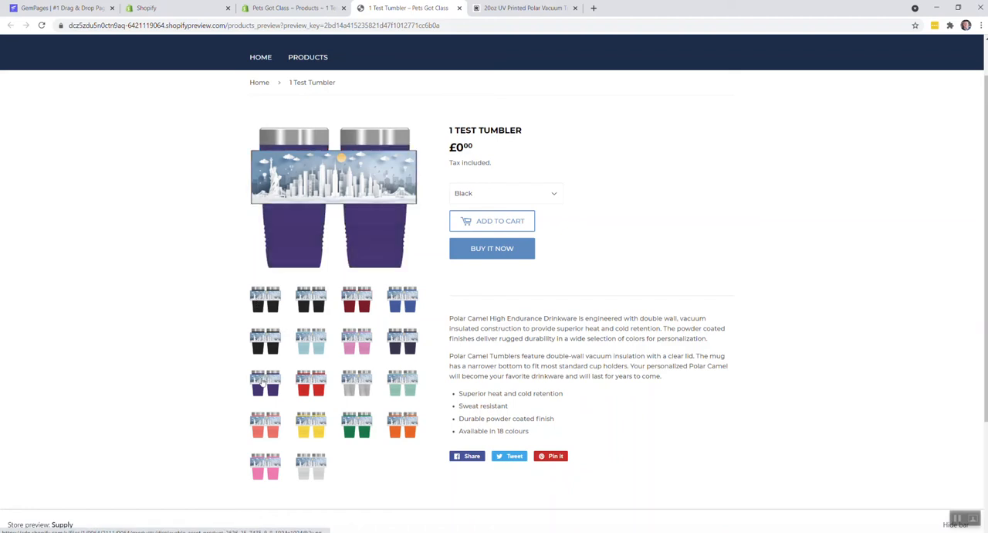
pyautogui.click(272, 429)
pyautogui.click(300, 473)
pyautogui.click(269, 469)
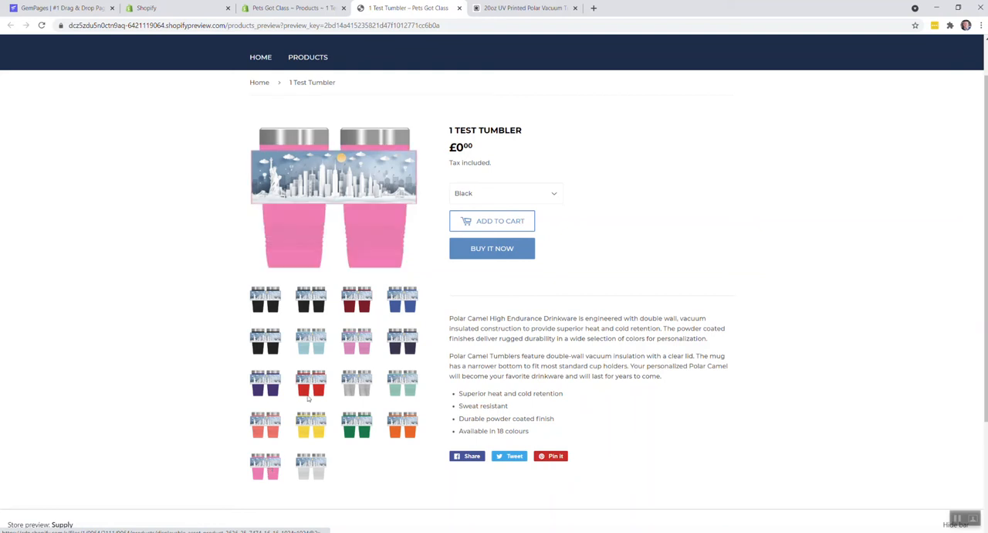
pyautogui.click(312, 344)
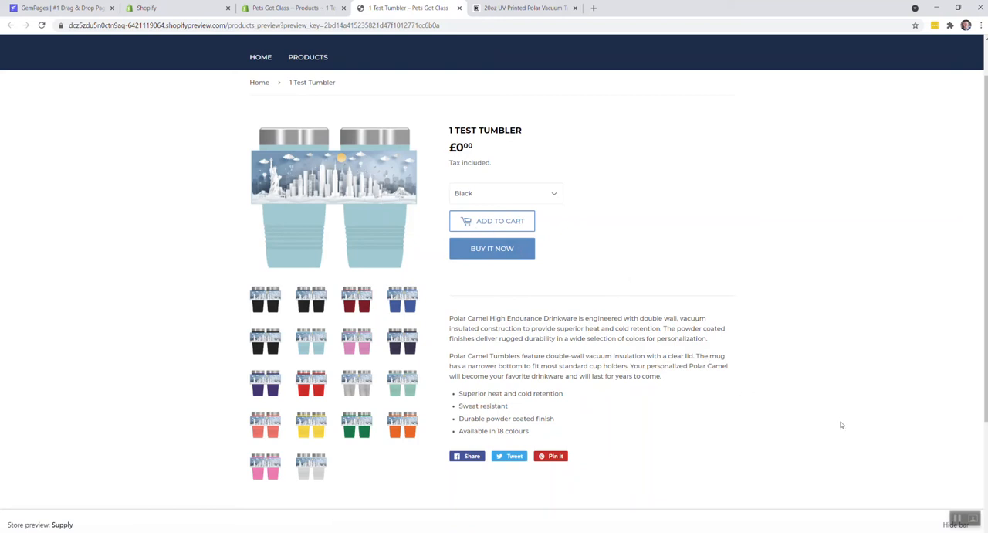
# Switch to Photoshop, copy the whole Untitled-1 motorcycle artwork and paste it into UV Tumbler Template 2.png, moving it toward the FRONT box.
pyautogui.hotkey('alt', 'Tab')
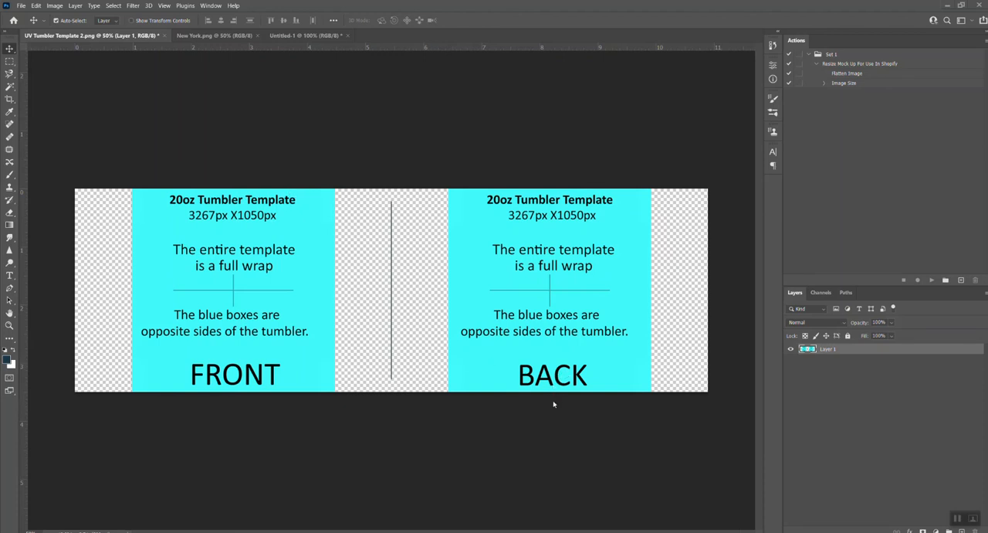
pyautogui.click(306, 36)
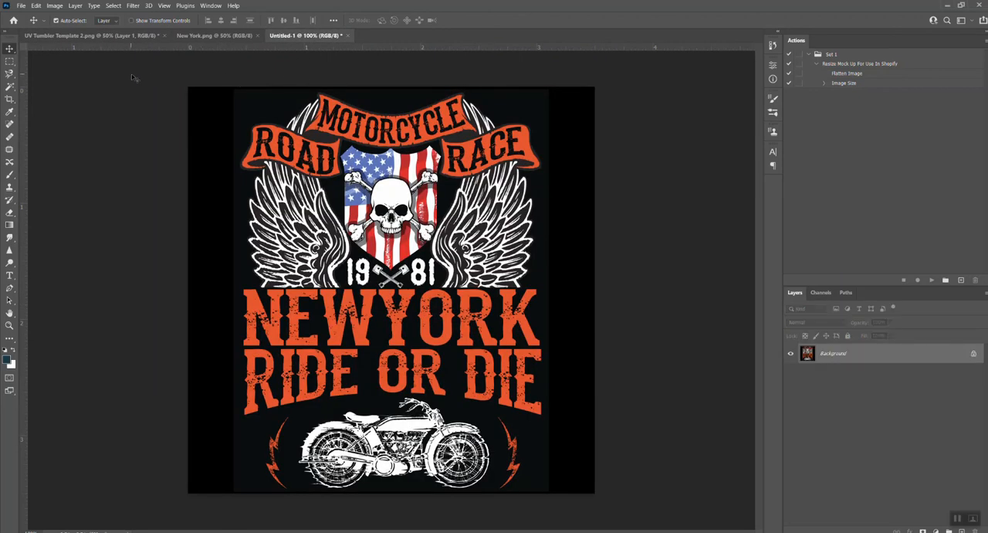
pyautogui.hotkey('ctrl', 'a')
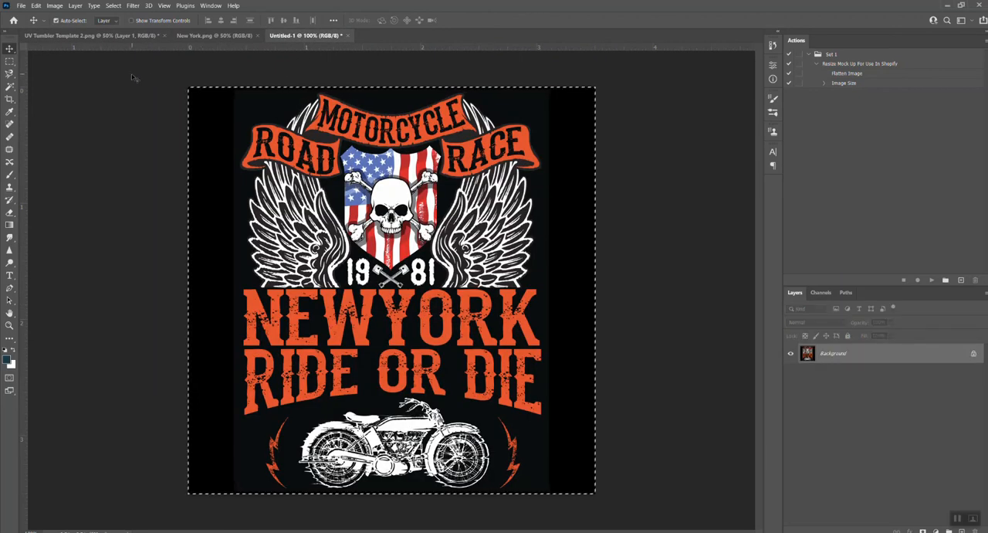
pyautogui.click(91, 36)
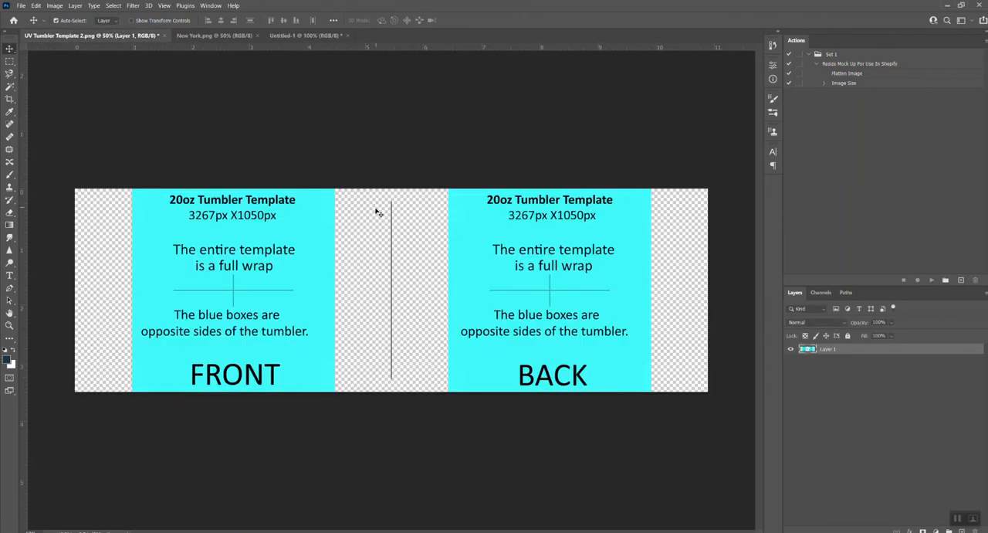
pyautogui.hotkey('ctrl', 'v')
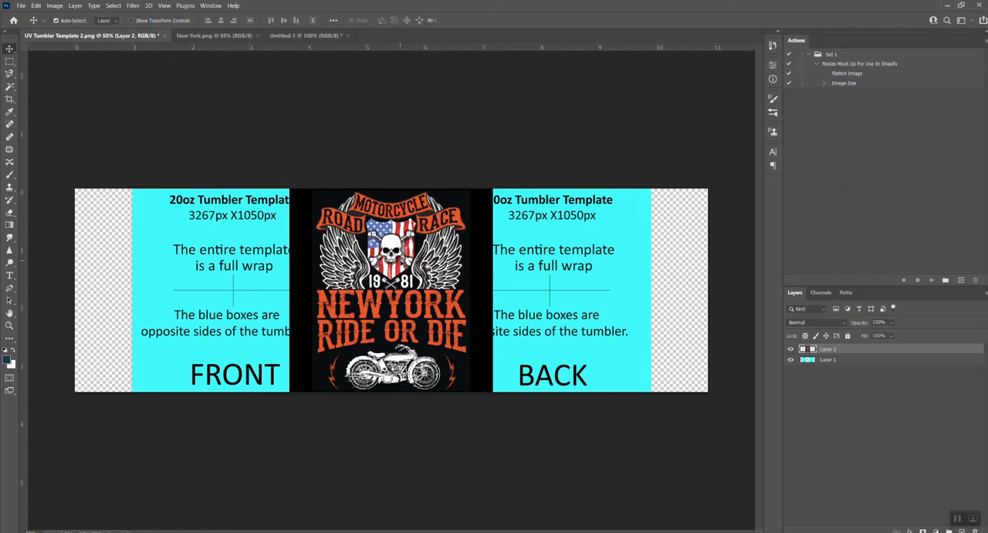
pyautogui.moveTo(410, 246); pyautogui.dragTo(300, 246)
# Check the pixel width, height and resolution of the Untitled-1 motorcycle artwork without resizing it.
pyautogui.click(309, 36)
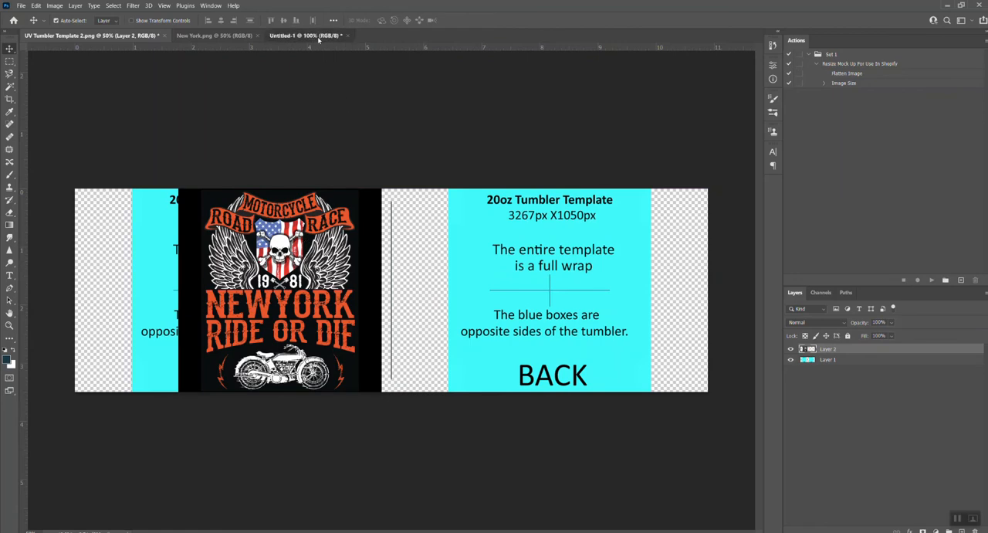
pyautogui.click(56, 6)
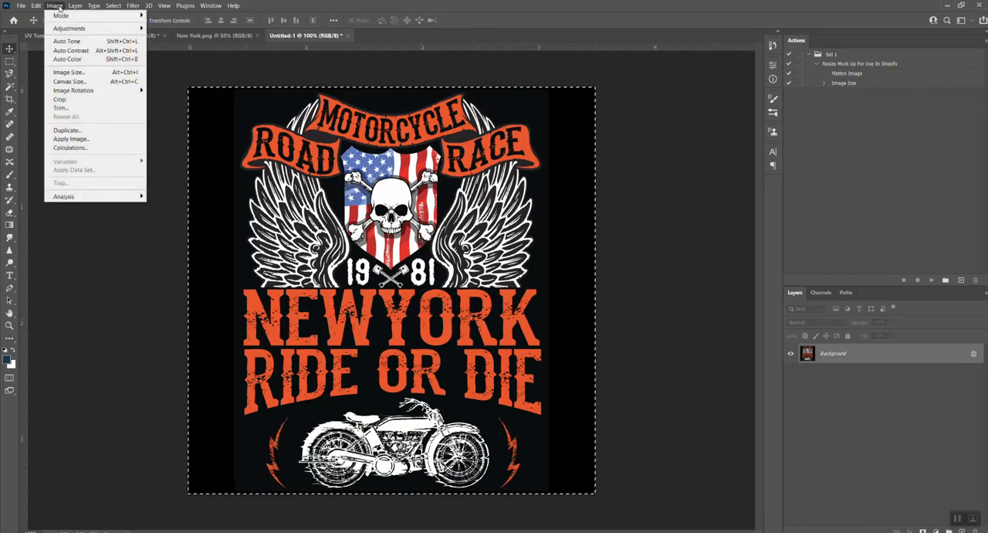
pyautogui.click(68, 72)
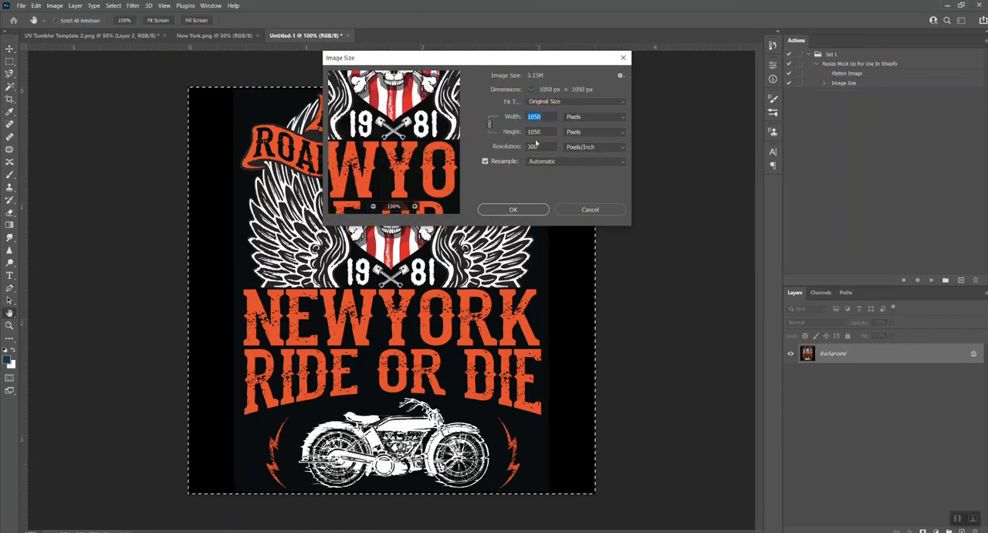
pyautogui.click(534, 131)
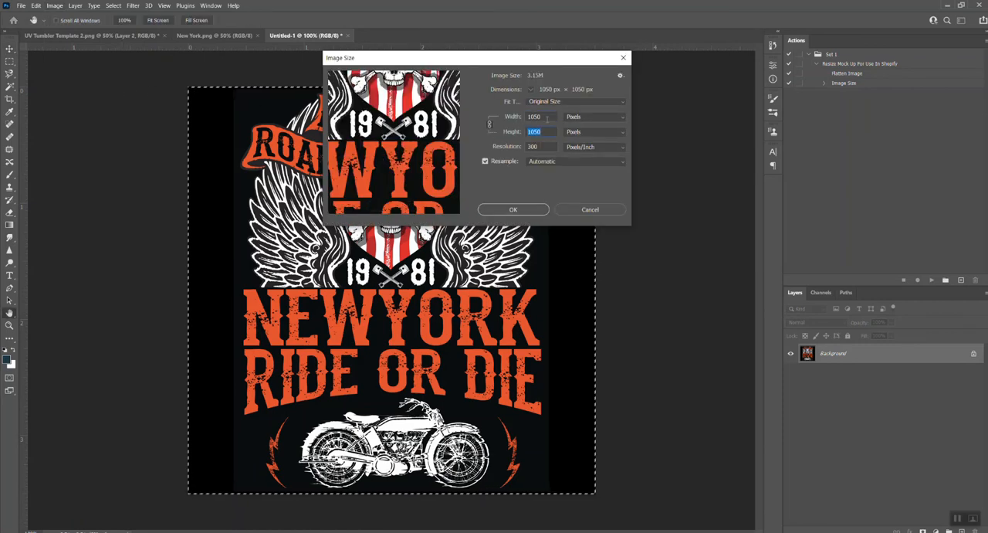
pyautogui.hotkey('shift', 'Tab')
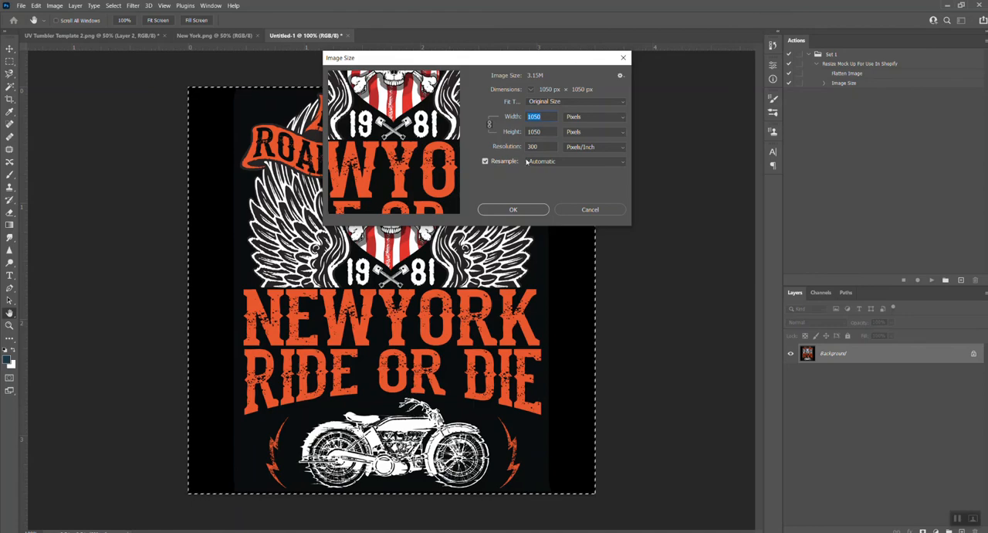
pyautogui.press('Tab')
pyautogui.press('Tab')
pyautogui.click(590, 210)
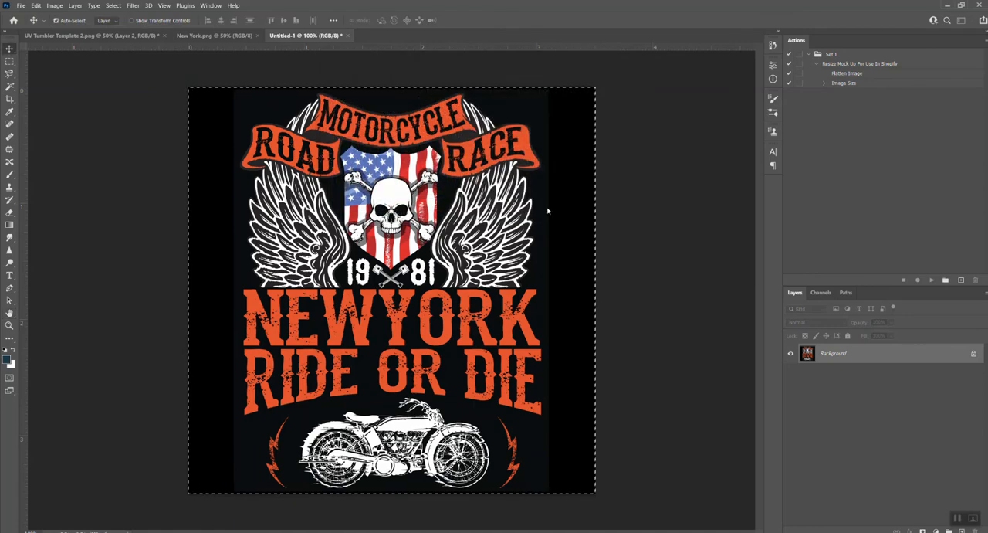
# Align the pasted artwork over the template's FRONT box and paste a second copy over the BACK box.
pyautogui.click(116, 36)
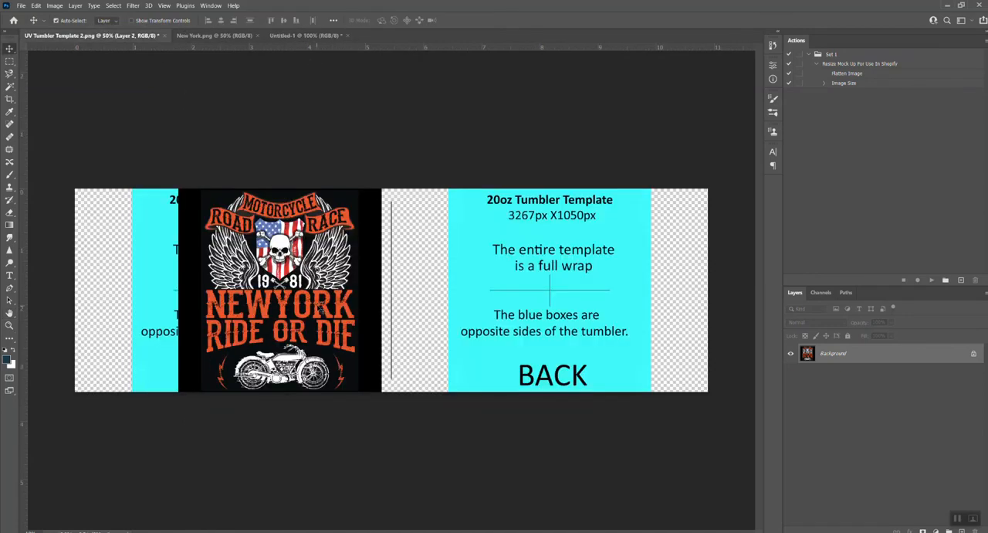
pyautogui.moveTo(297, 298); pyautogui.dragTo(257, 272)
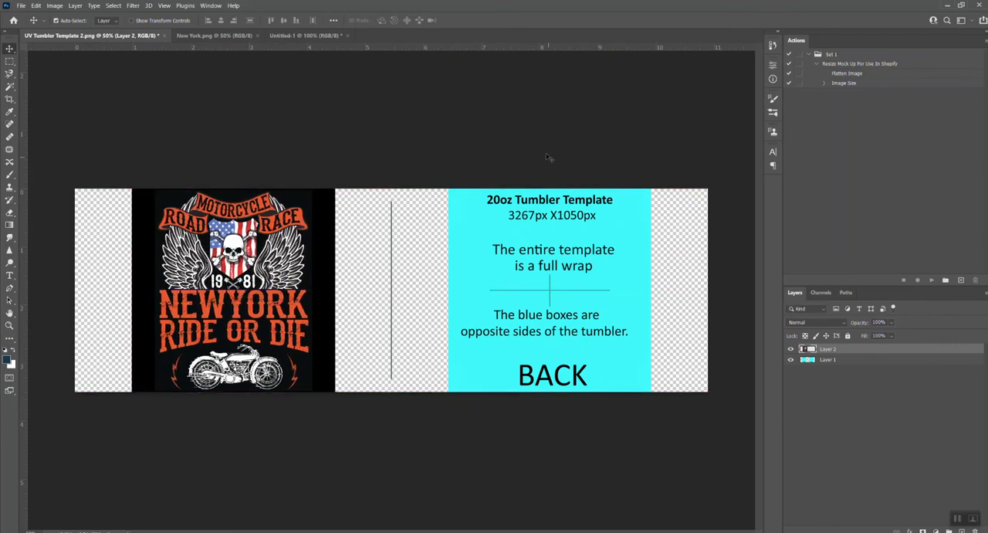
pyautogui.click(545, 157)
pyautogui.hotkey('ctrl', 'v')
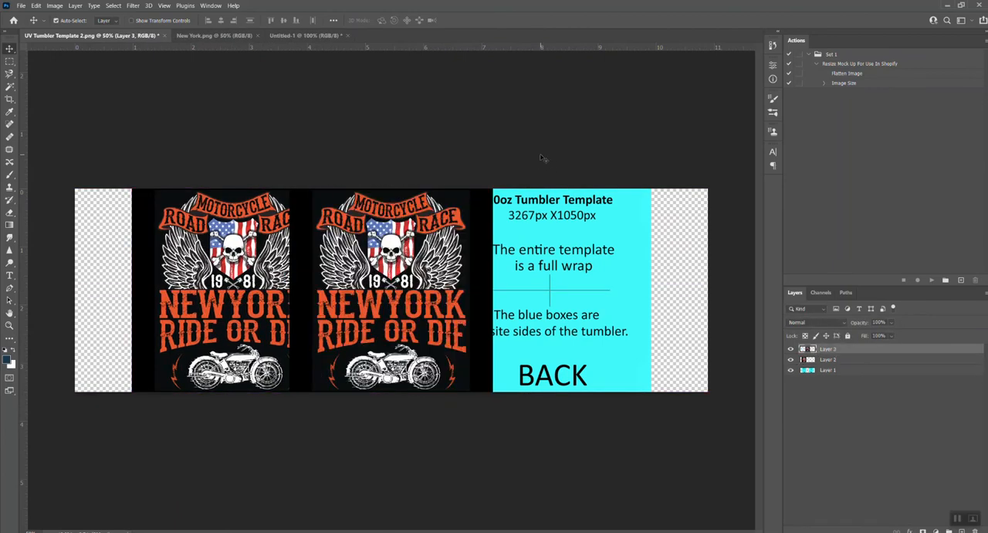
pyautogui.moveTo(382, 298); pyautogui.dragTo(552, 271)
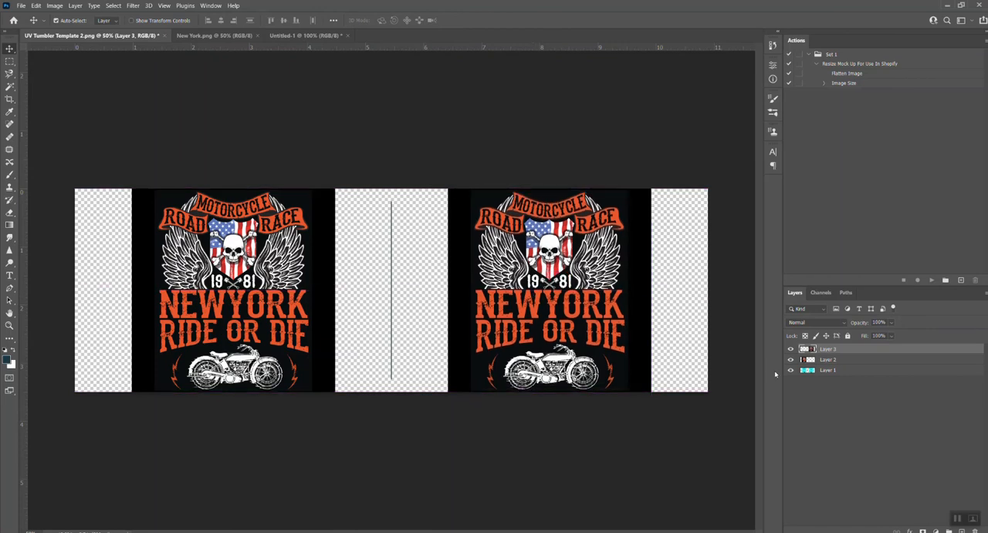
# Hide and show the back artwork to compare a front-only layout, and delete the cyan template layer beneath the artwork.
pyautogui.click(790, 348)
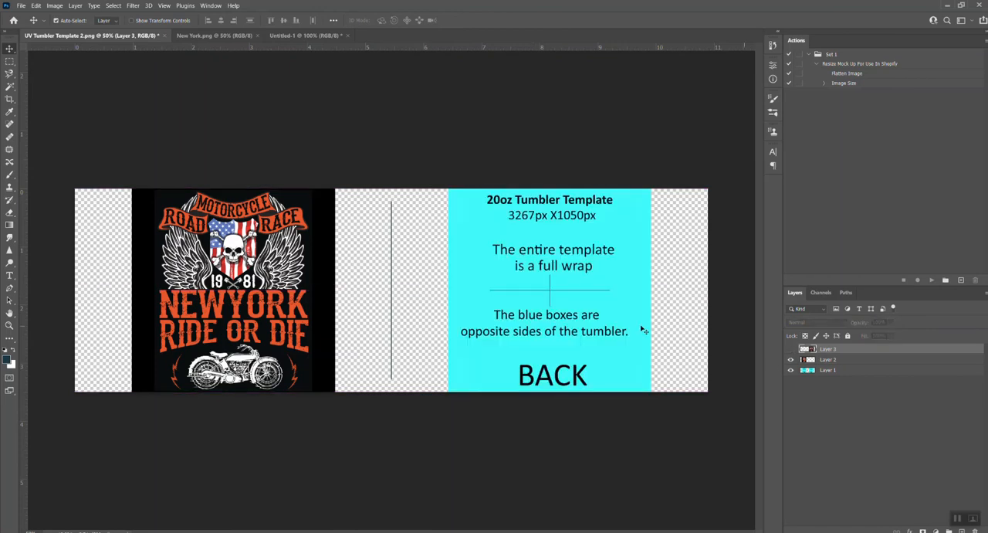
pyautogui.click(790, 349)
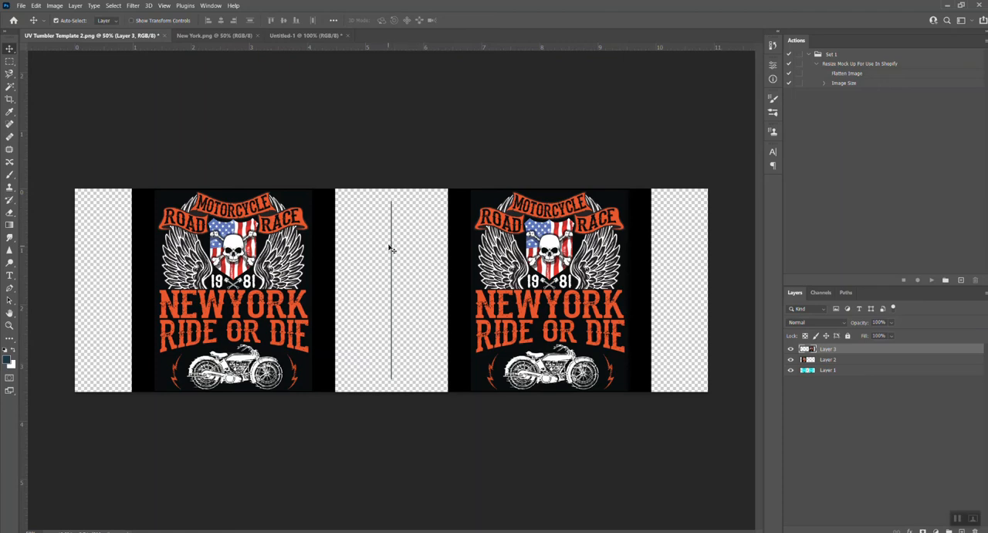
pyautogui.click(849, 370)
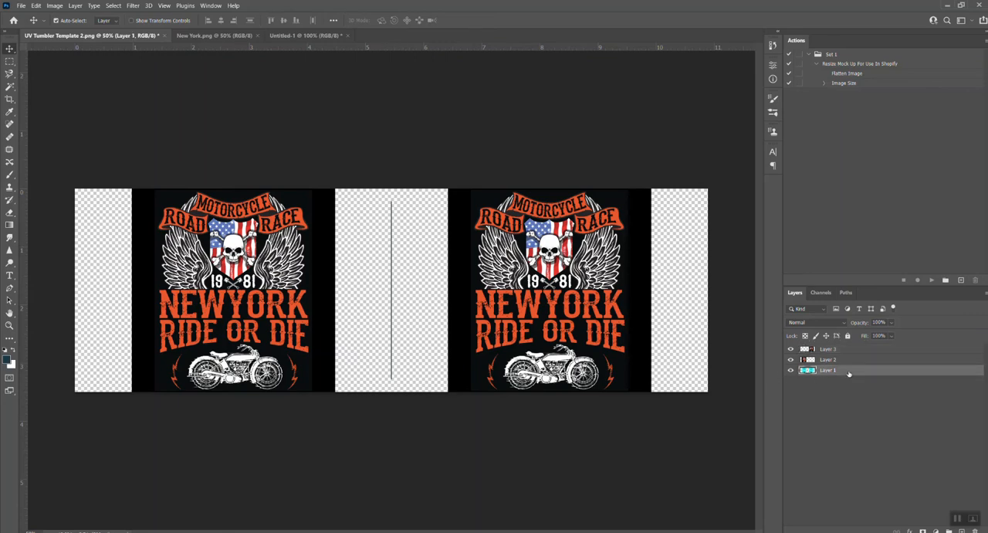
pyautogui.press('Delete')
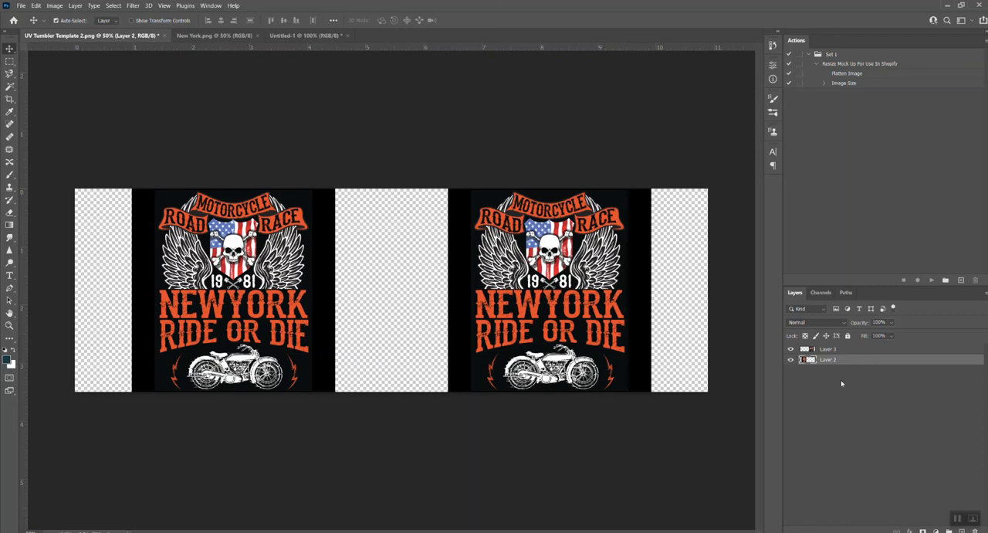
pyautogui.click(21, 5)
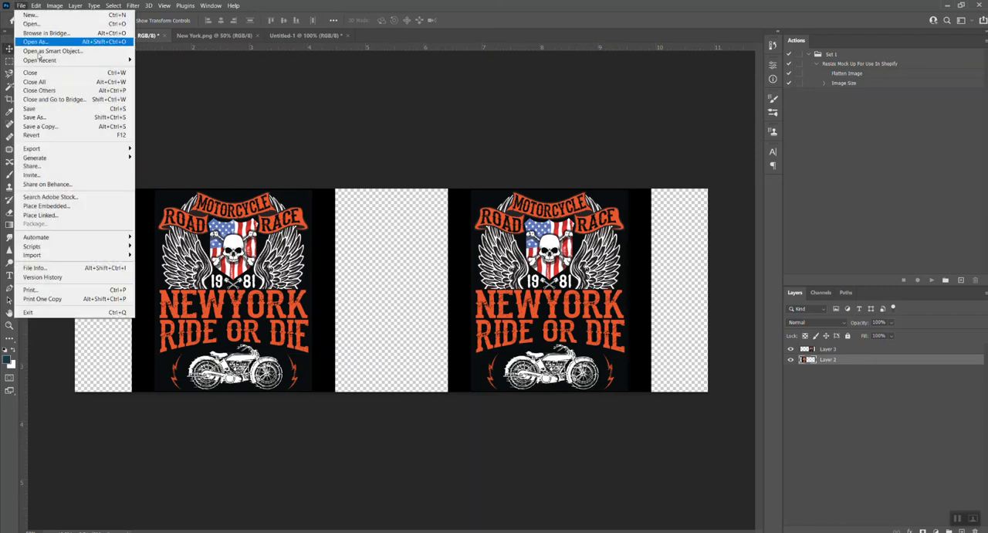
pyautogui.click(63, 117)
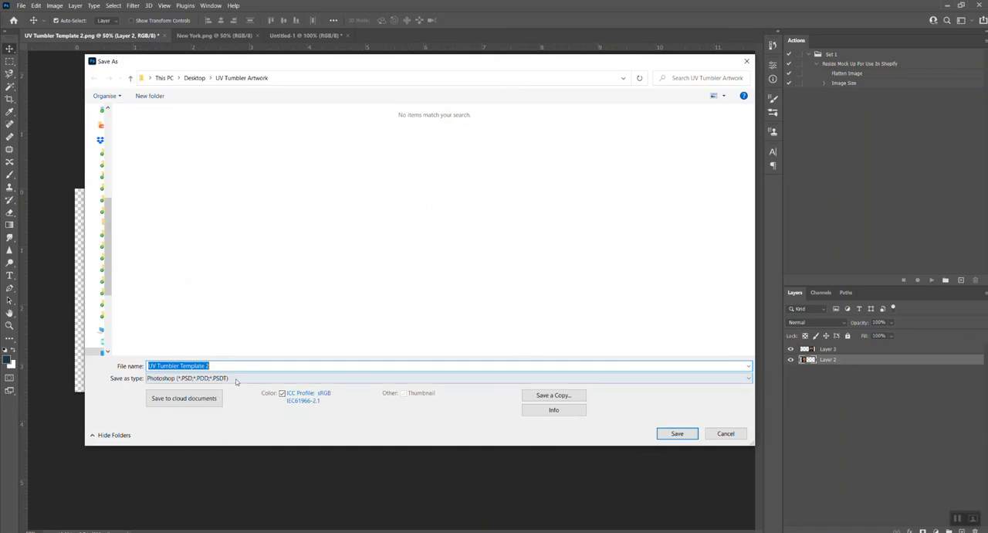
pyautogui.click(727, 434)
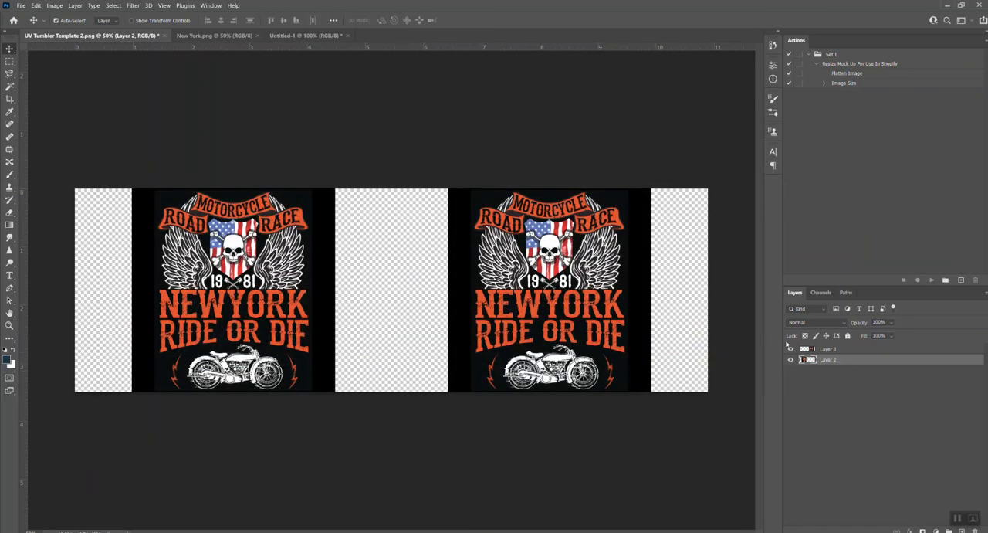
# Merge the front and back motorcycle artwork layers into a single layer.
pyautogui.keyDown('shift'); pyautogui.click(823, 352); pyautogui.keyUp('shift')
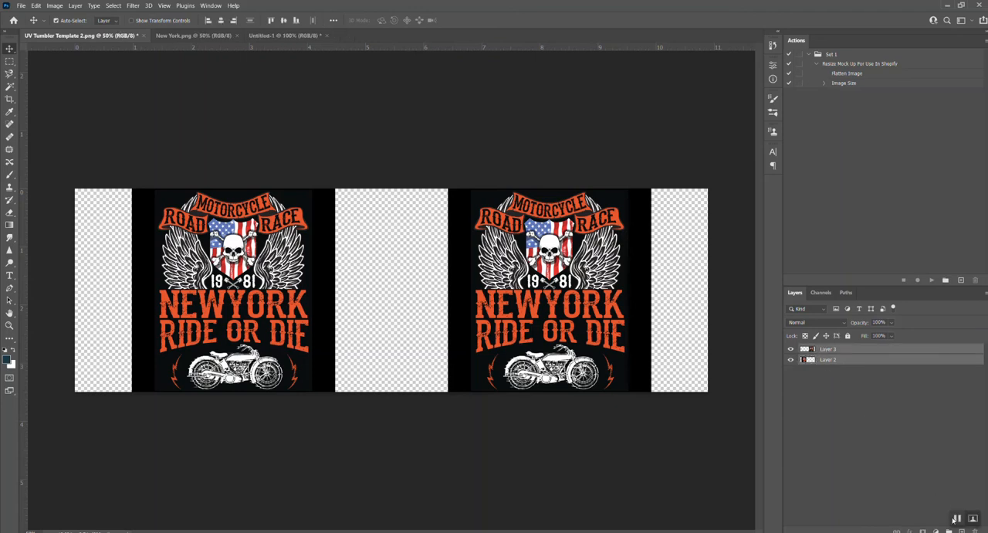
pyautogui.hotkey('ctrl', 'e')
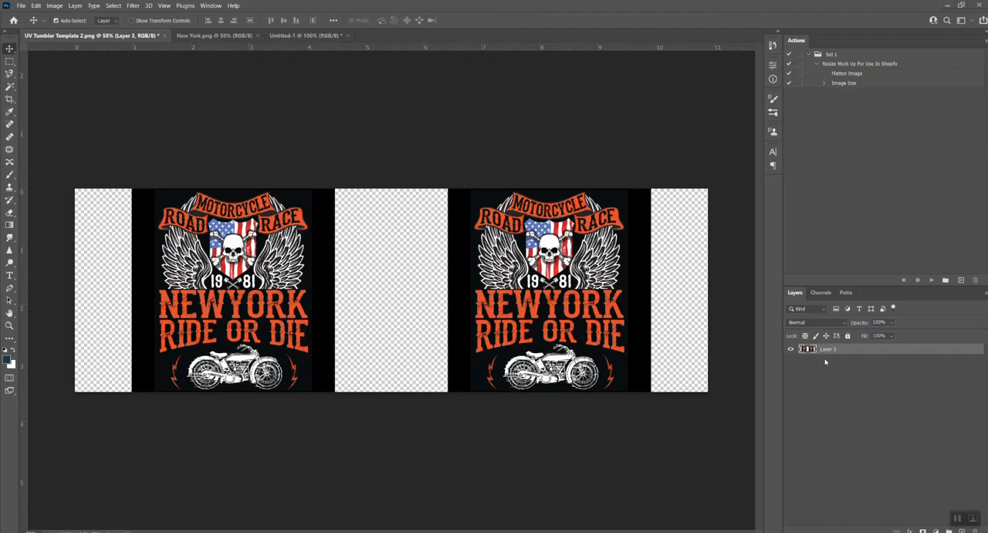
pyautogui.rightClick(820, 349)
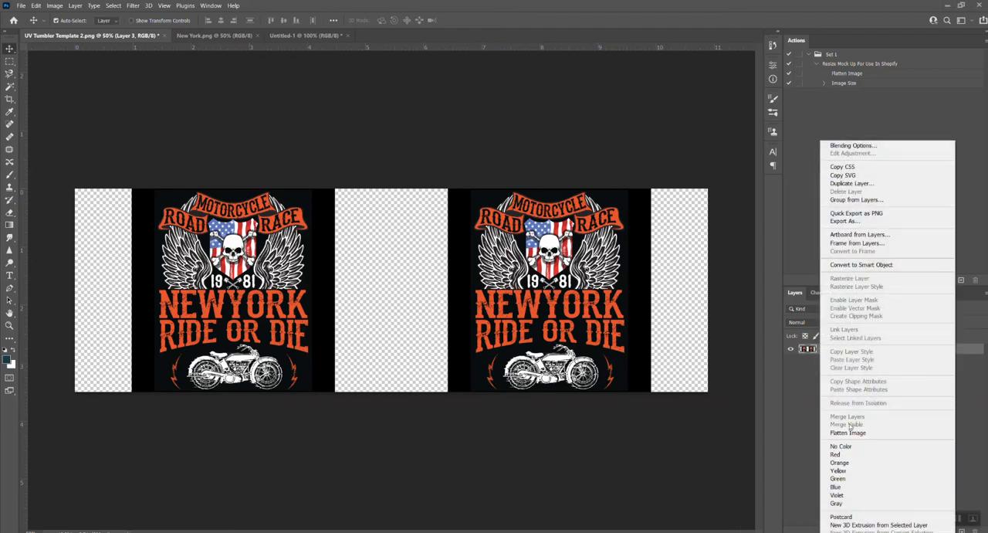
pyautogui.click(810, 437)
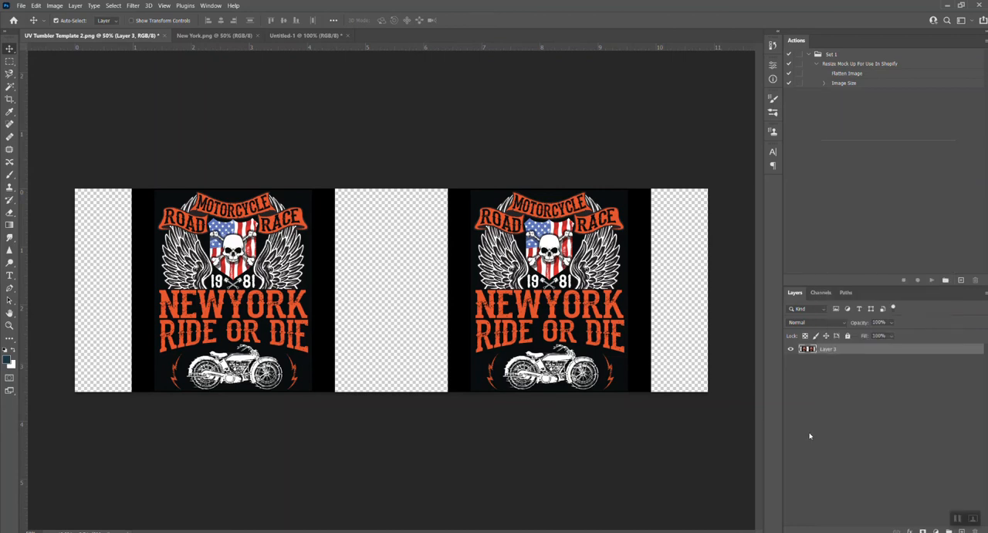
# Save the merged front-and-back artwork as a PNG named UV Tumbler Template 5 with medium file size.
pyautogui.click(21, 6)
pyautogui.click(58, 117)
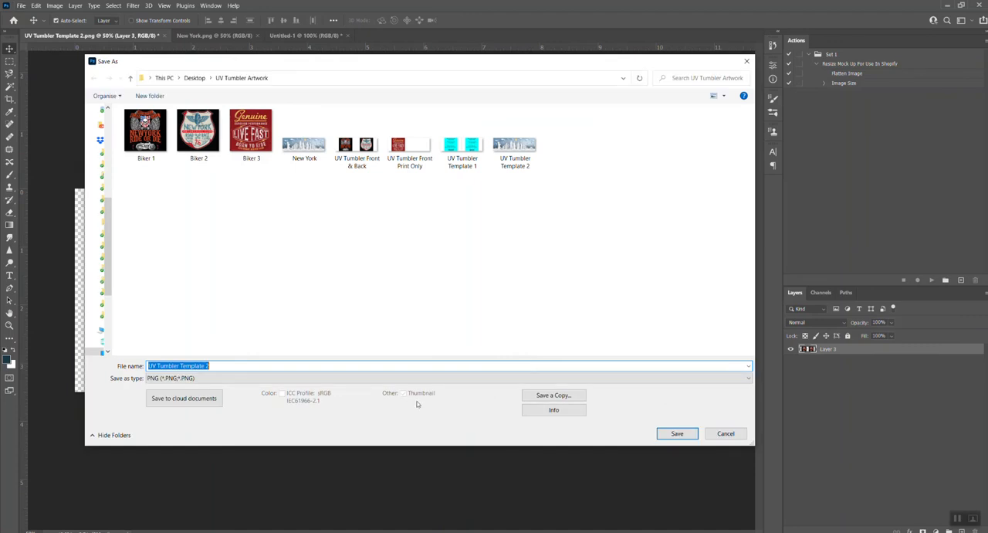
pyautogui.click(259, 365)
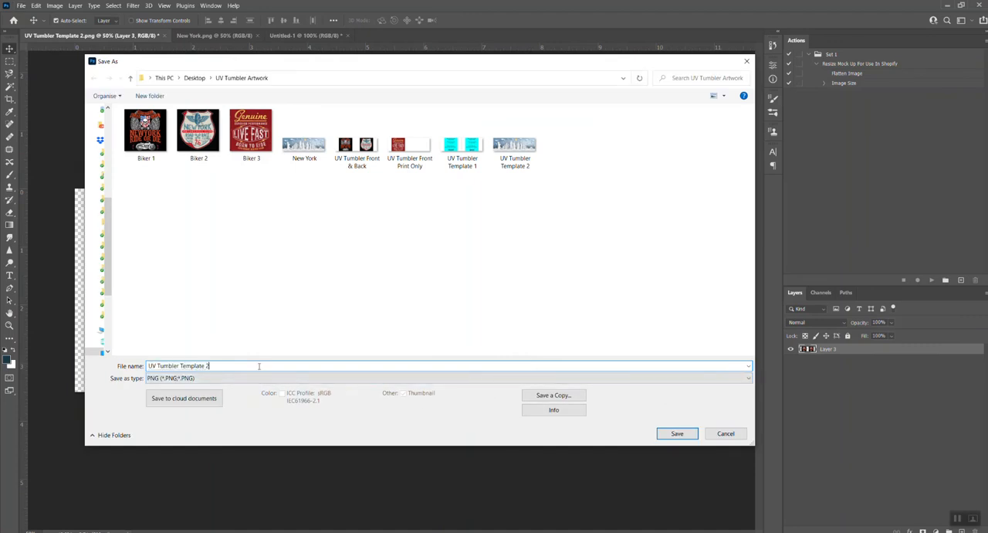
pyautogui.press('BackSpace')
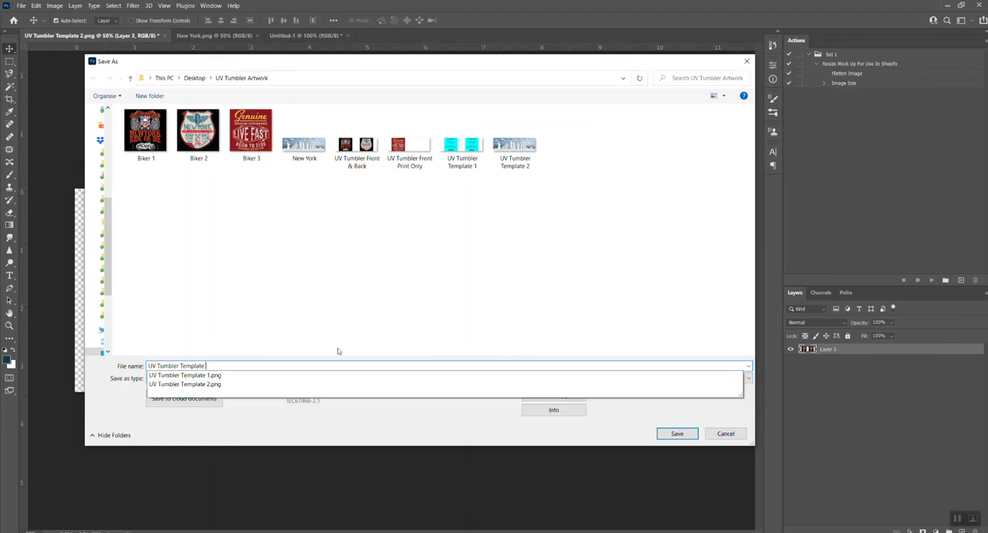
pyautogui.write('5')
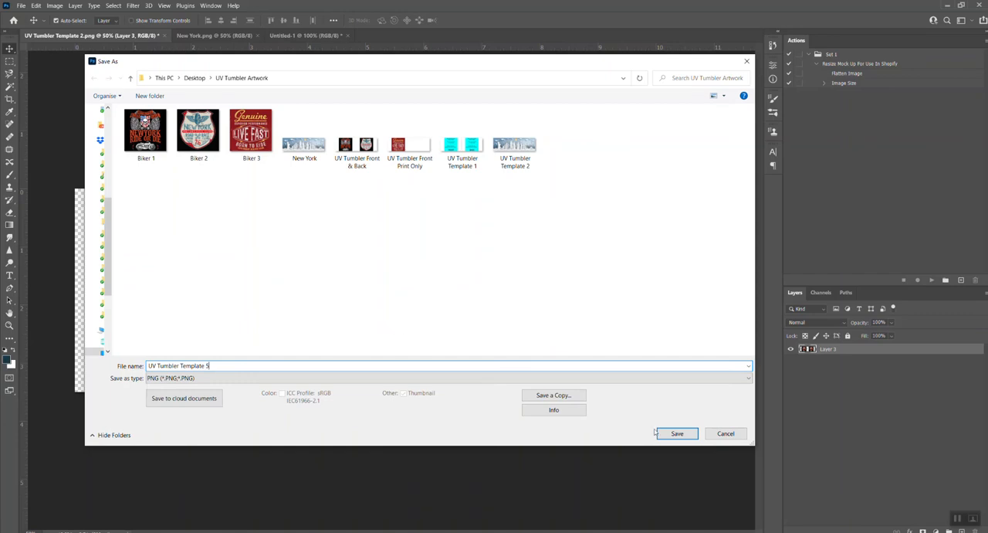
pyautogui.click(667, 437)
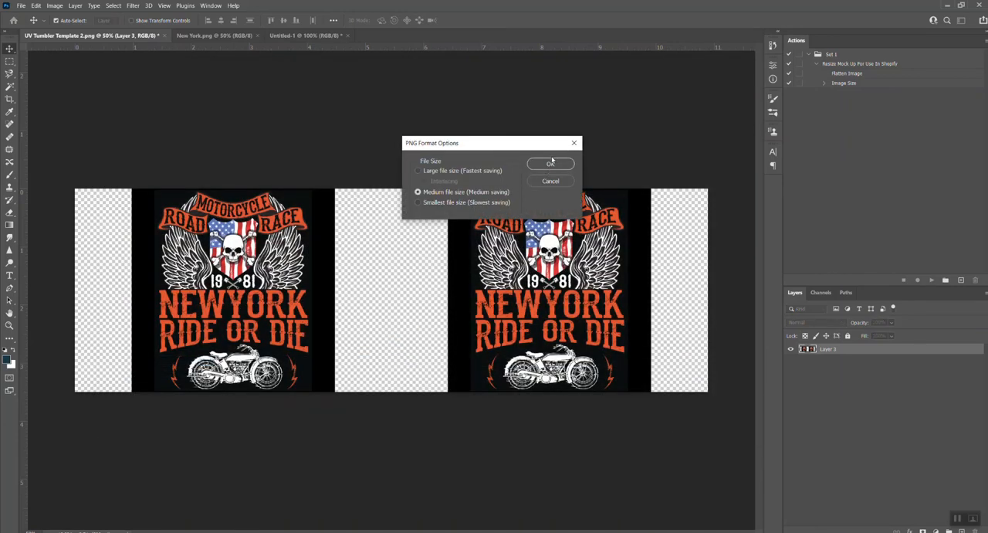
pyautogui.click(550, 163)
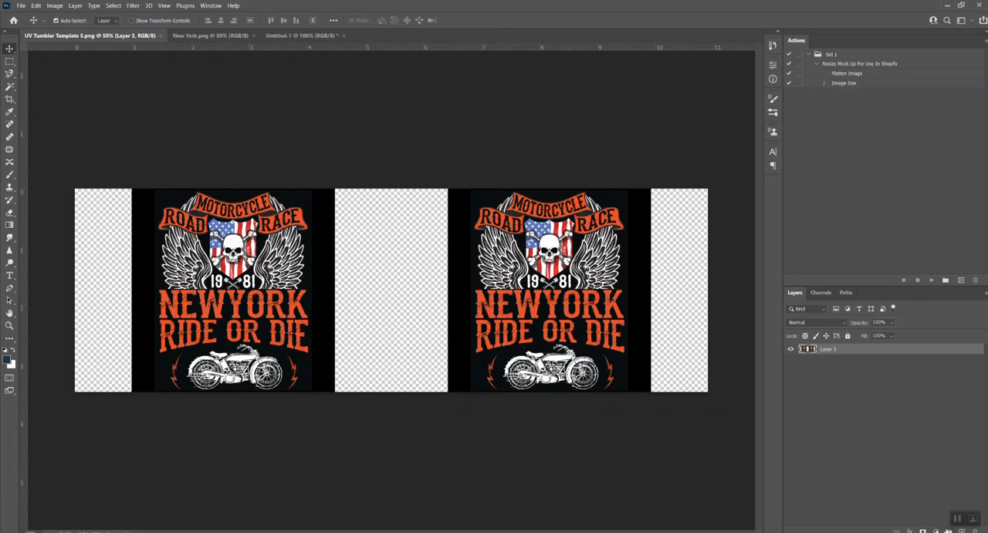
# In the ReliablePOD store page, personalize the black 20oz tumbler with UV Tumbler Front & Back, and close the designer without adding to cart.
pyautogui.click(956, 518)
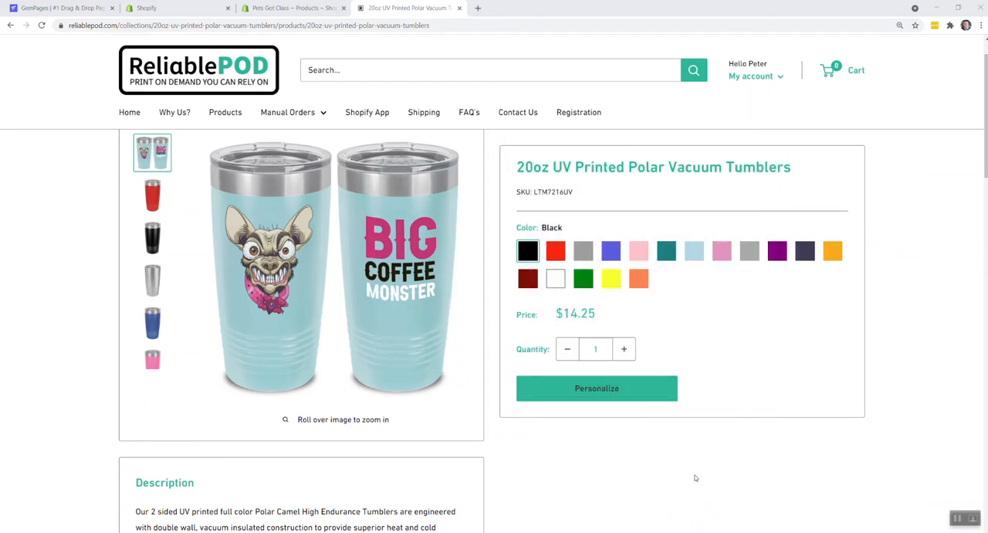
pyautogui.click(615, 395)
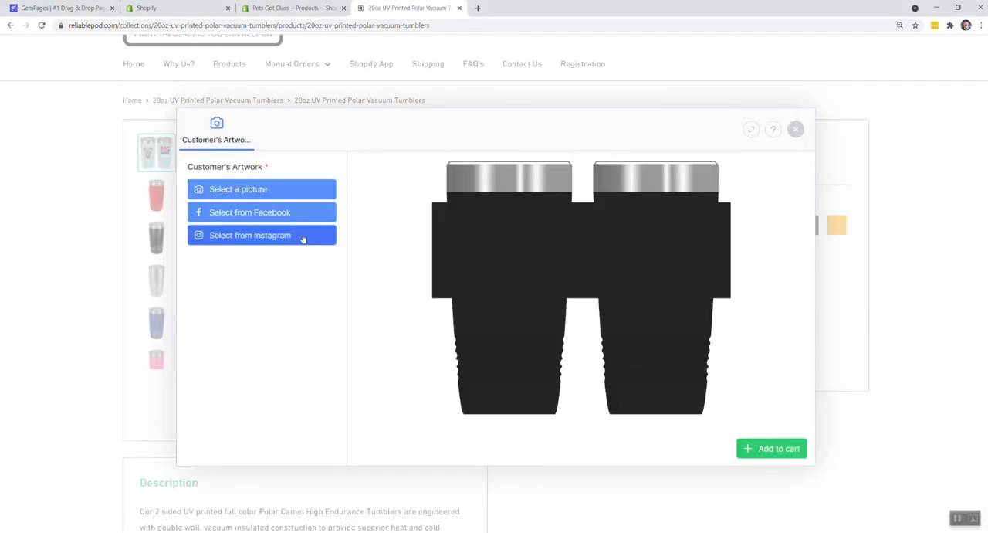
pyautogui.click(267, 193)
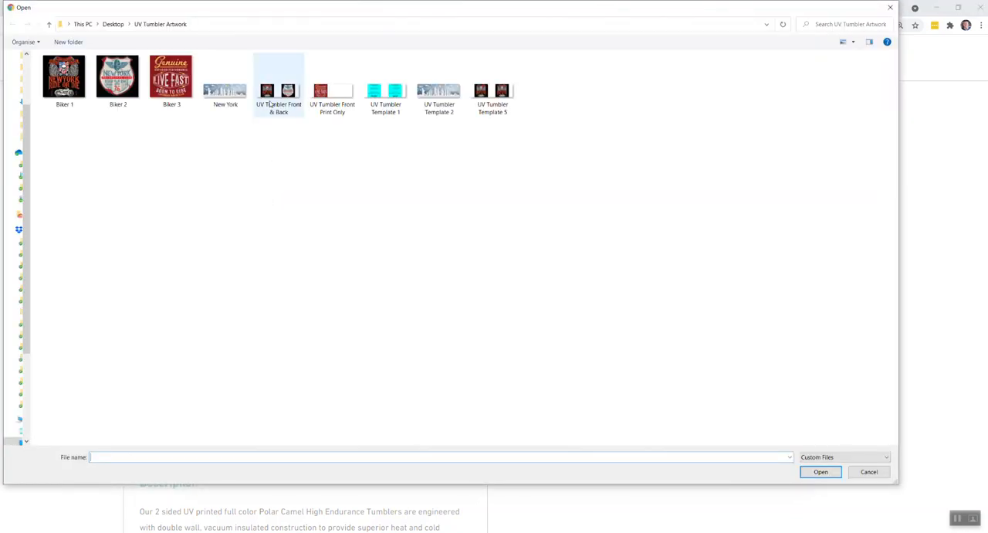
pyautogui.click(271, 98)
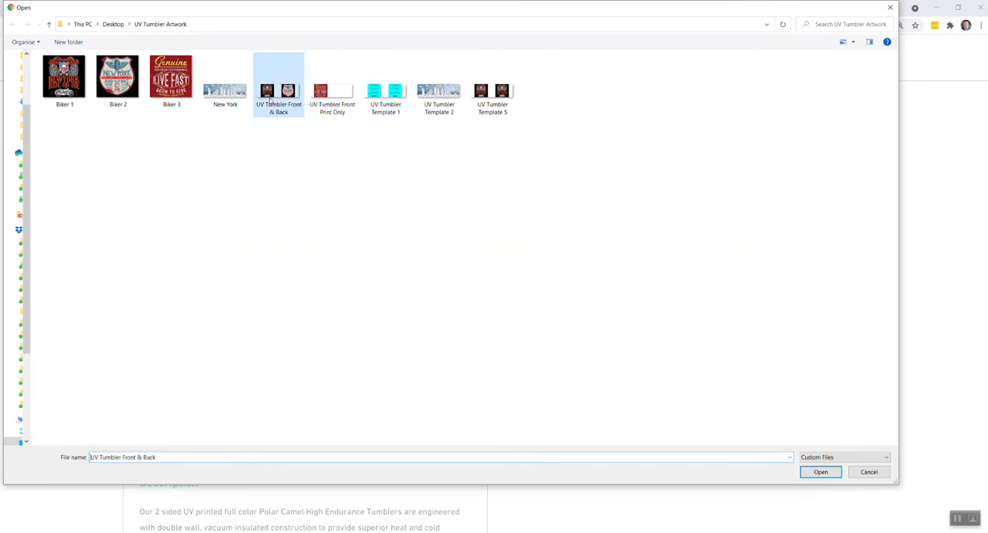
pyautogui.click(820, 472)
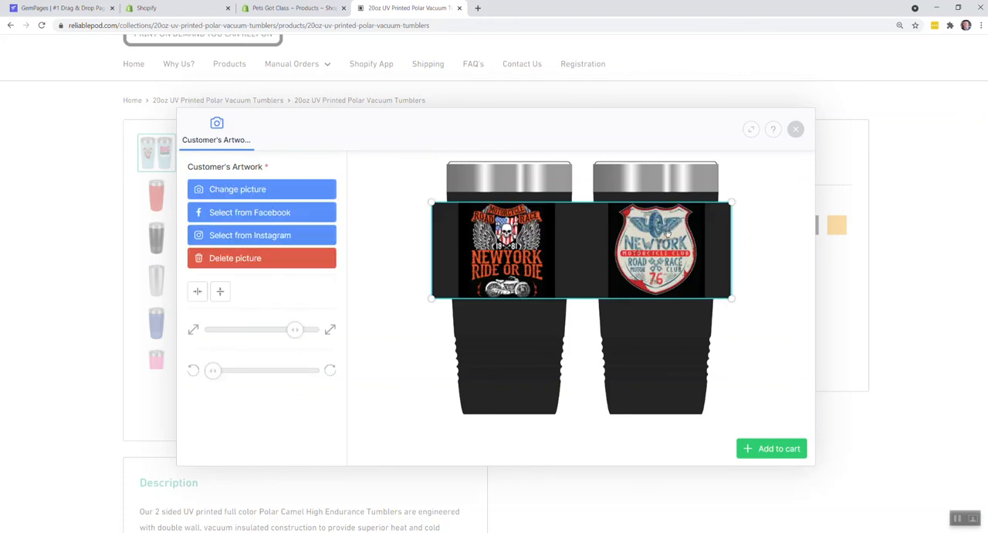
pyautogui.click(795, 130)
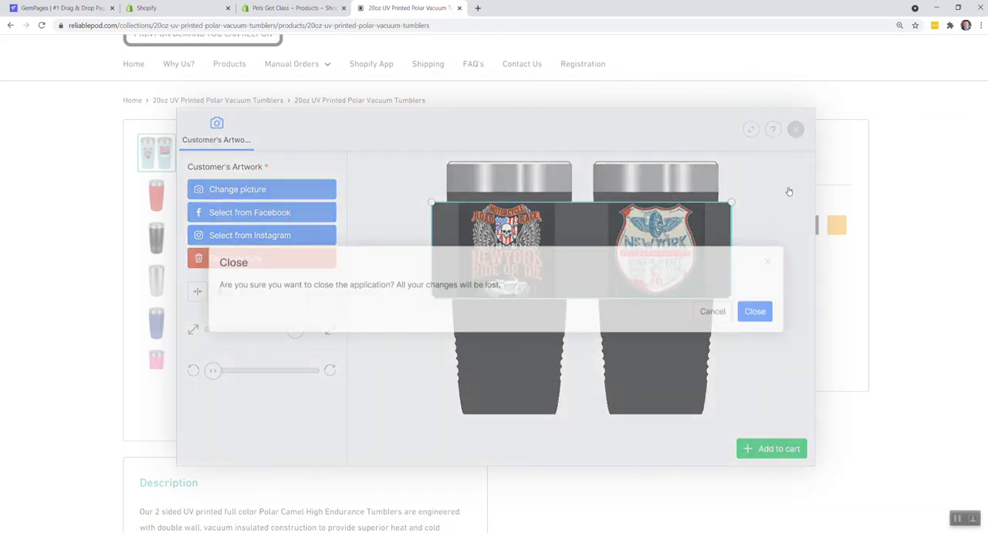
pyautogui.click(744, 311)
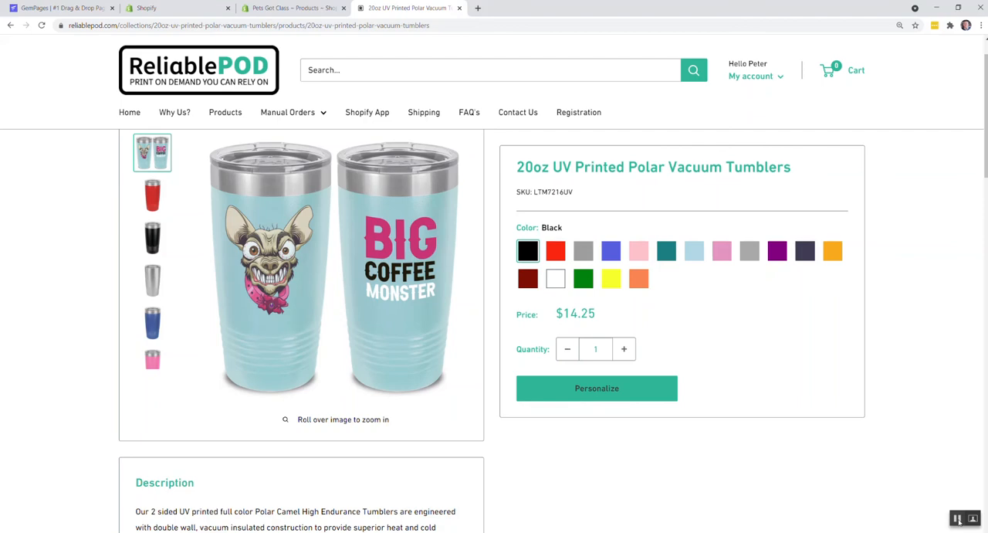
# In the Shopify Reliable POD app, upload the UV Tumbler Front & Back image and title the product 1 Test 2.
pyautogui.click(957, 521)
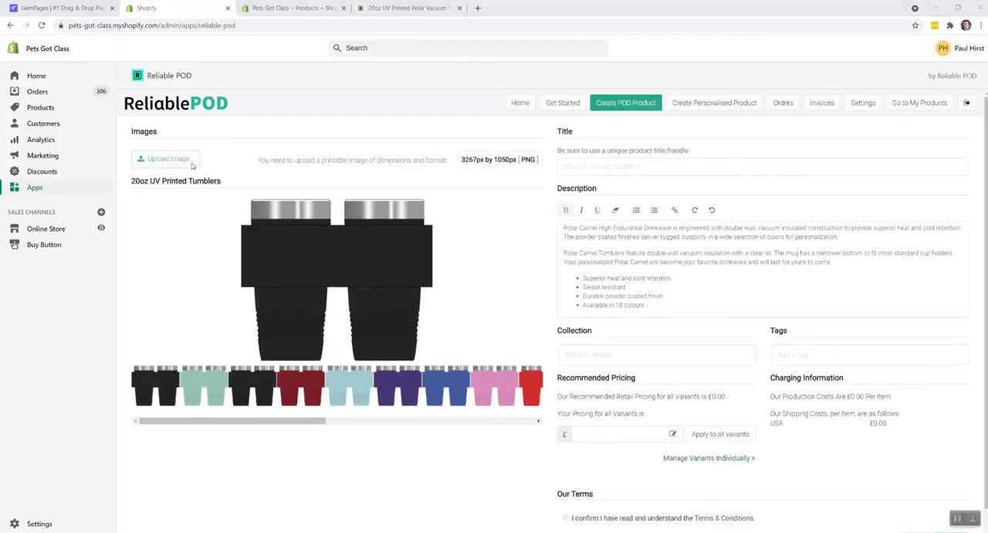
pyautogui.click(192, 165)
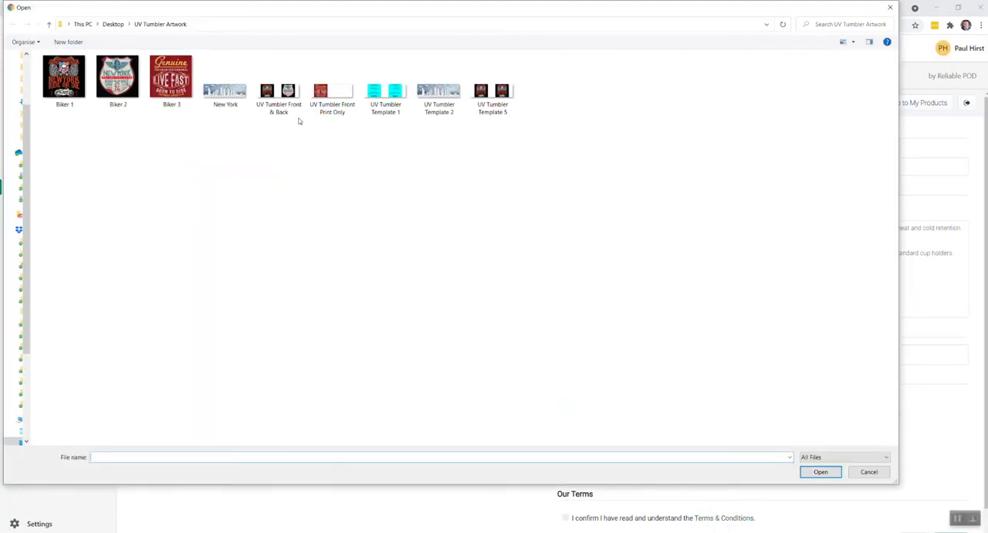
pyautogui.click(299, 103)
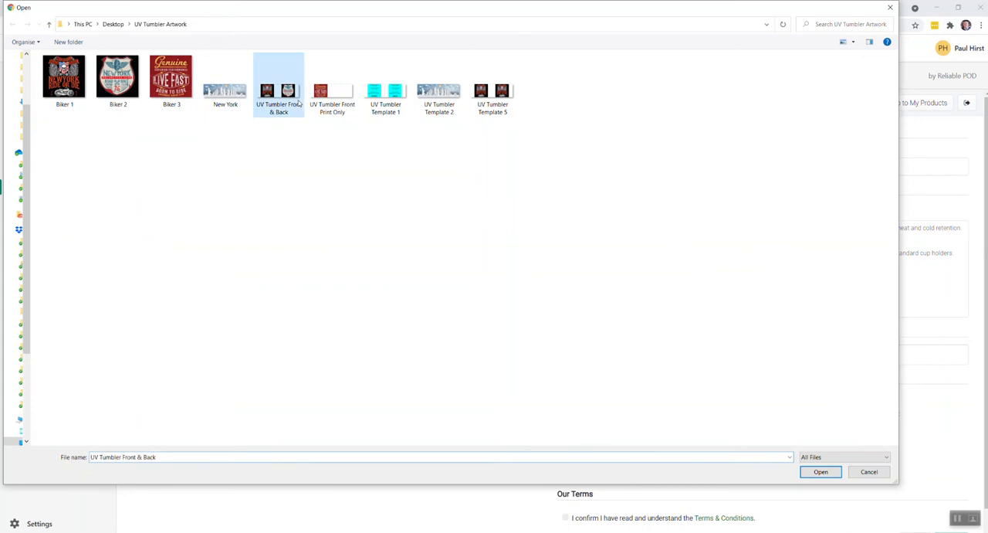
pyautogui.click(821, 470)
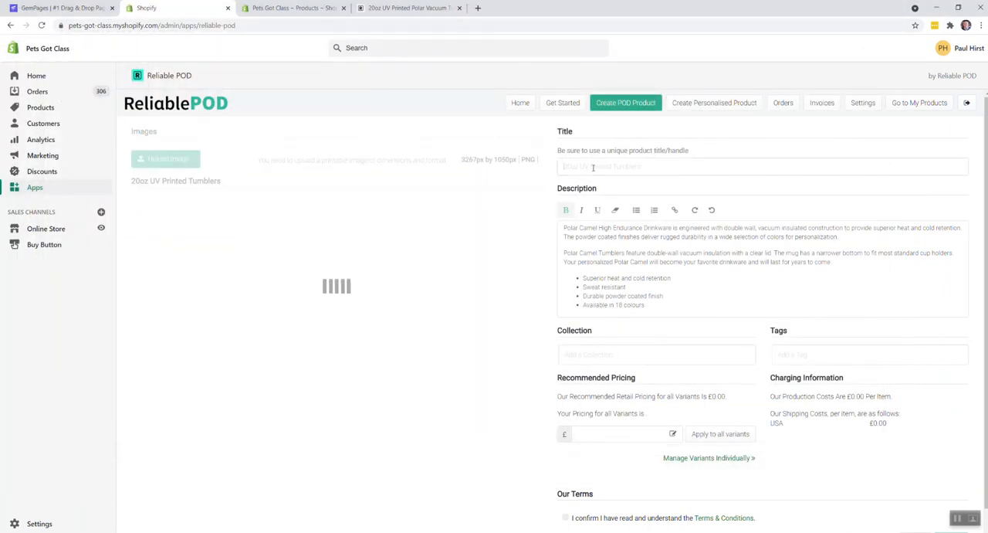
pyautogui.write('1 Tew')
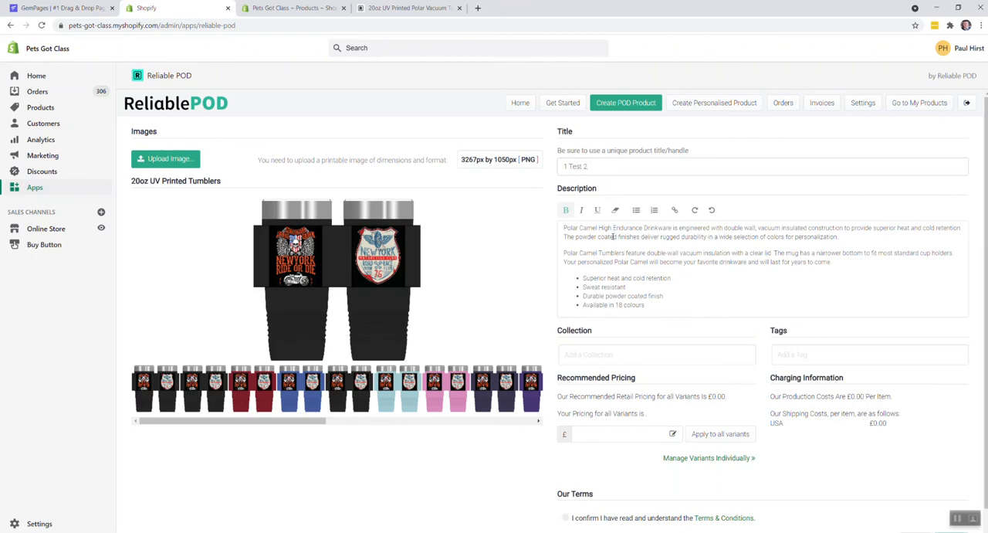
# Preview the front-and-back artwork on various tumbler colours, including blue, grey, light blue, navy and coral.
pyautogui.click(314, 399)
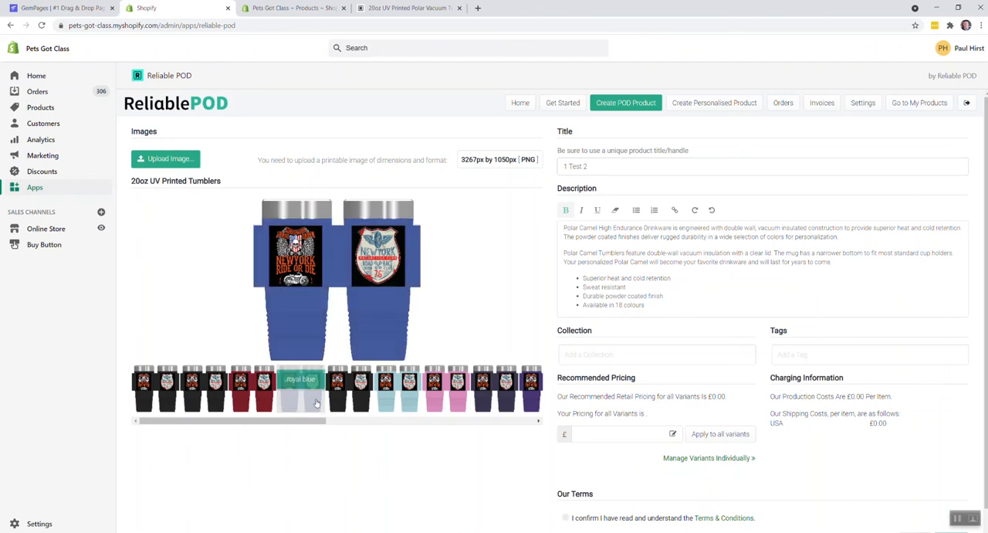
pyautogui.click(365, 400)
pyautogui.click(392, 402)
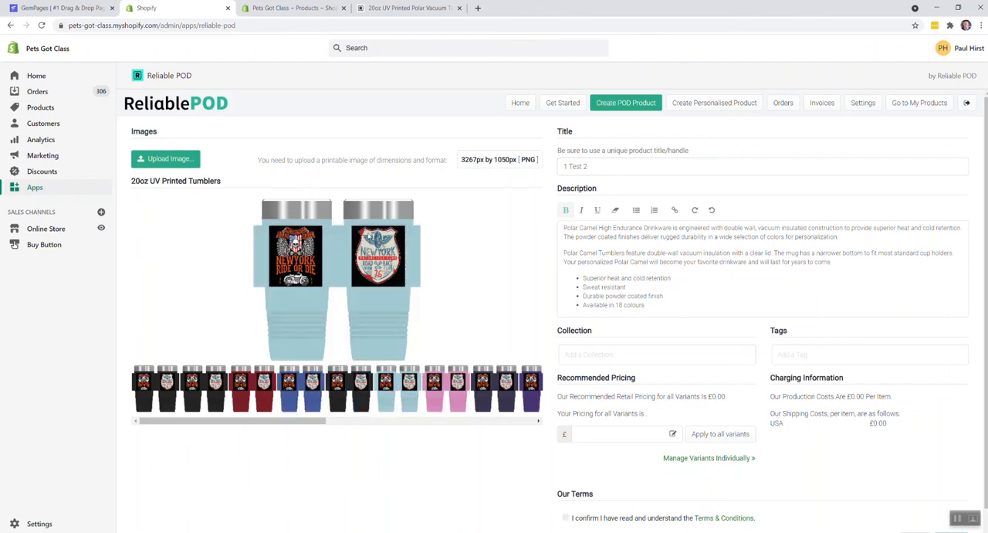
pyautogui.click(477, 386)
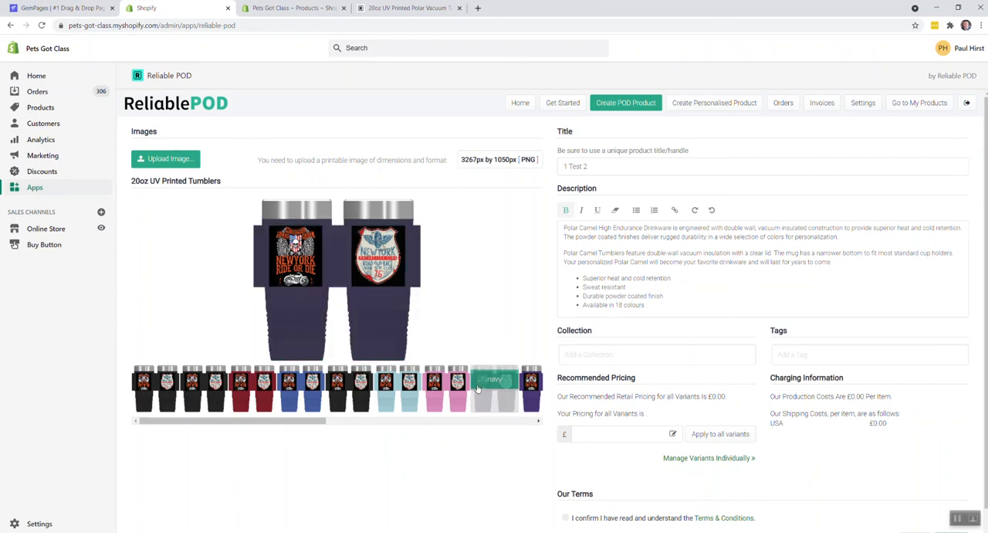
pyautogui.click(167, 384)
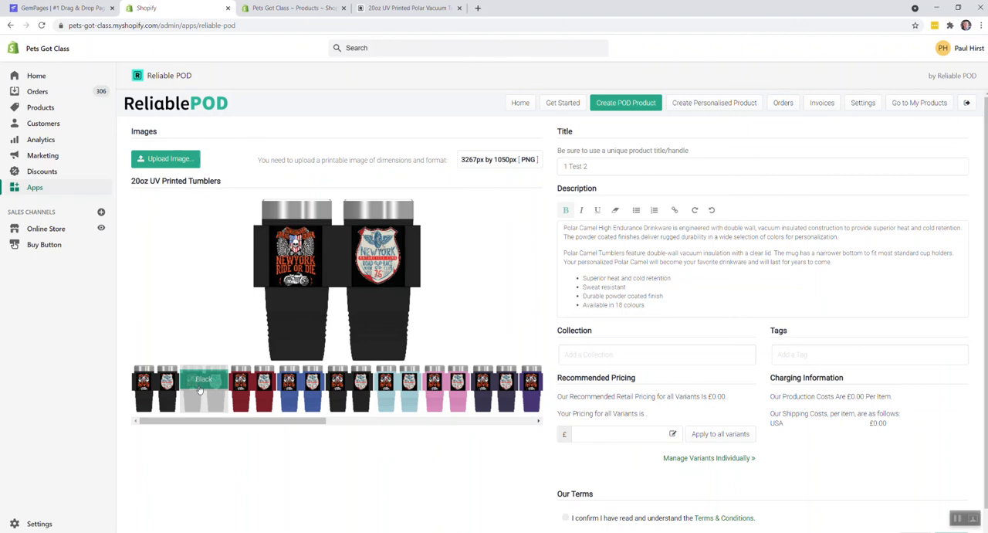
pyautogui.click(249, 388)
pyautogui.click(309, 397)
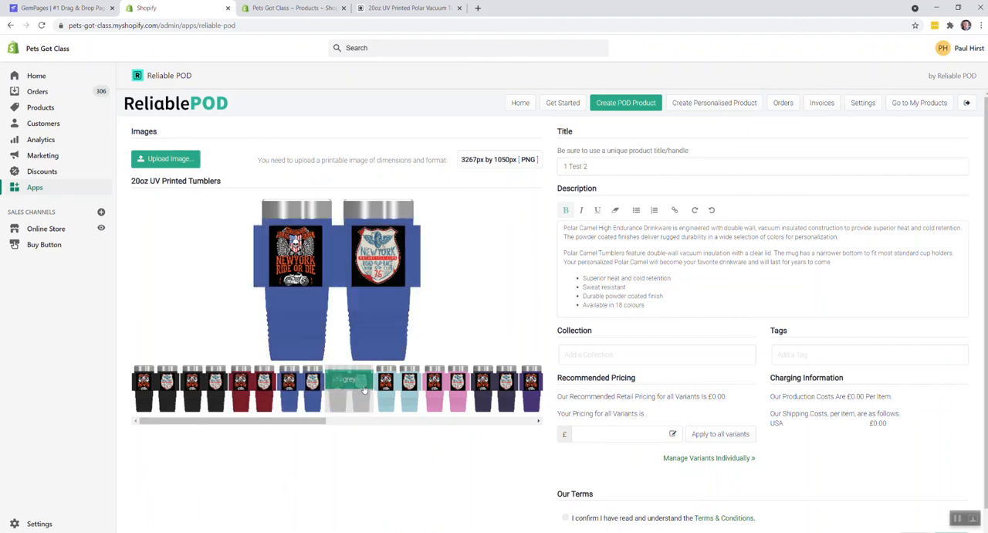
pyautogui.click(364, 389)
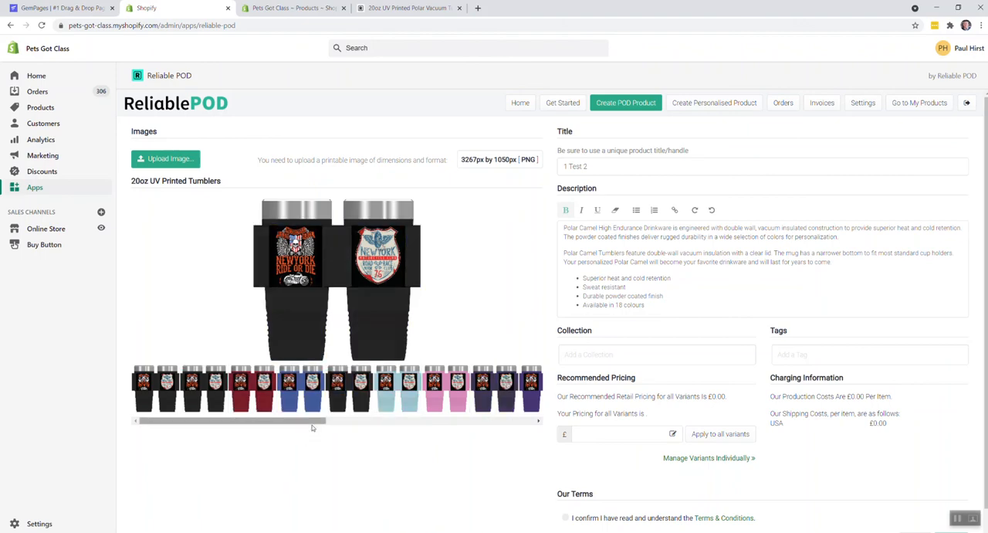
pyautogui.moveTo(313, 424); pyautogui.dragTo(449, 423)
pyautogui.click(441, 395)
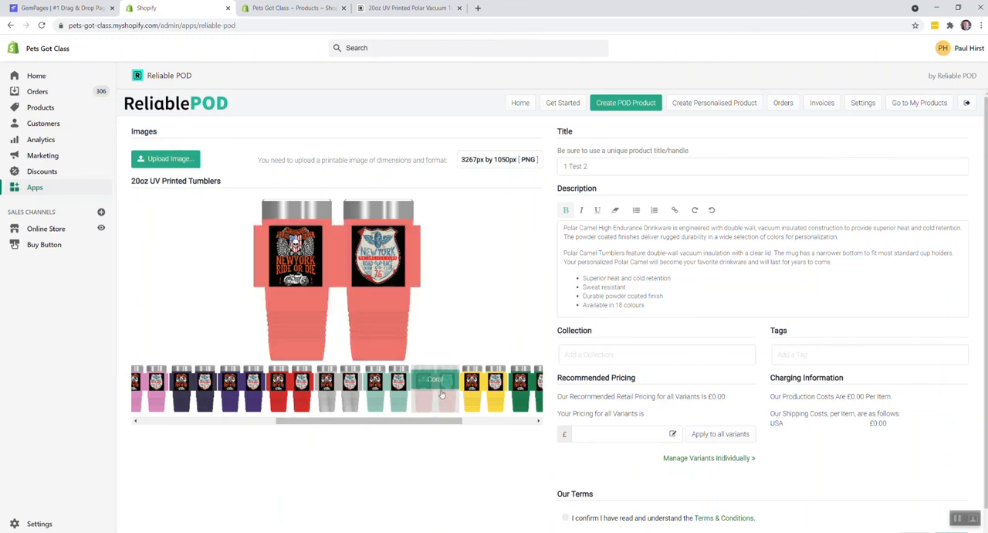
# Accept the terms and conditions and publish the 1 Test 2 tumbler product to the store.
pyautogui.scroll(-1, 599, 487)
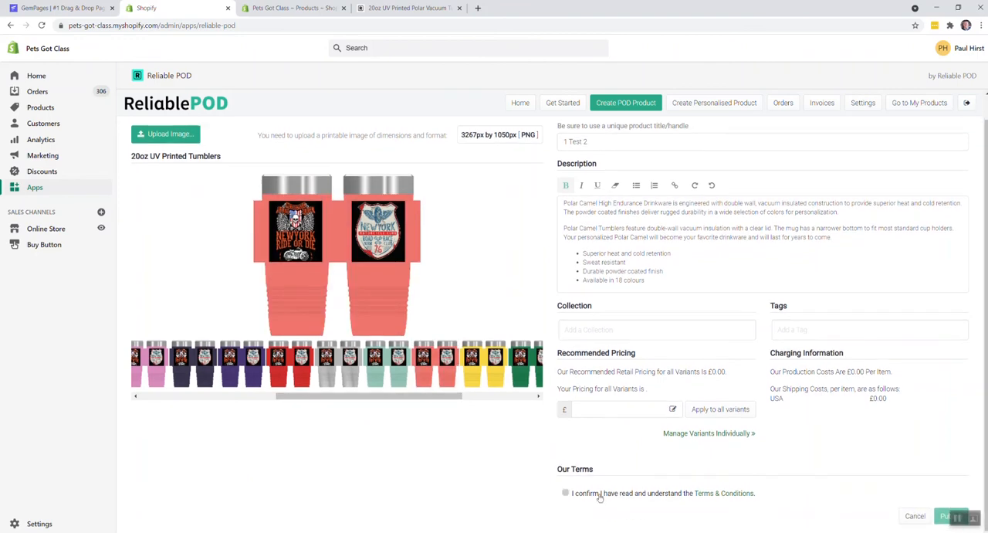
pyautogui.click(600, 494)
pyautogui.click(943, 516)
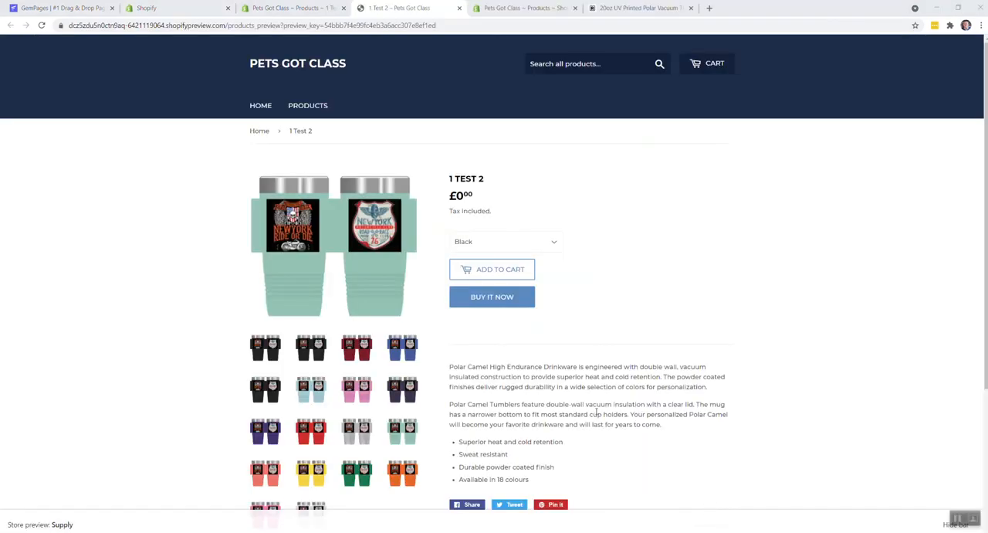
# Examine the colour variant images of the 1 Test 2 tumbler on its store preview page.
pyautogui.click(312, 357)
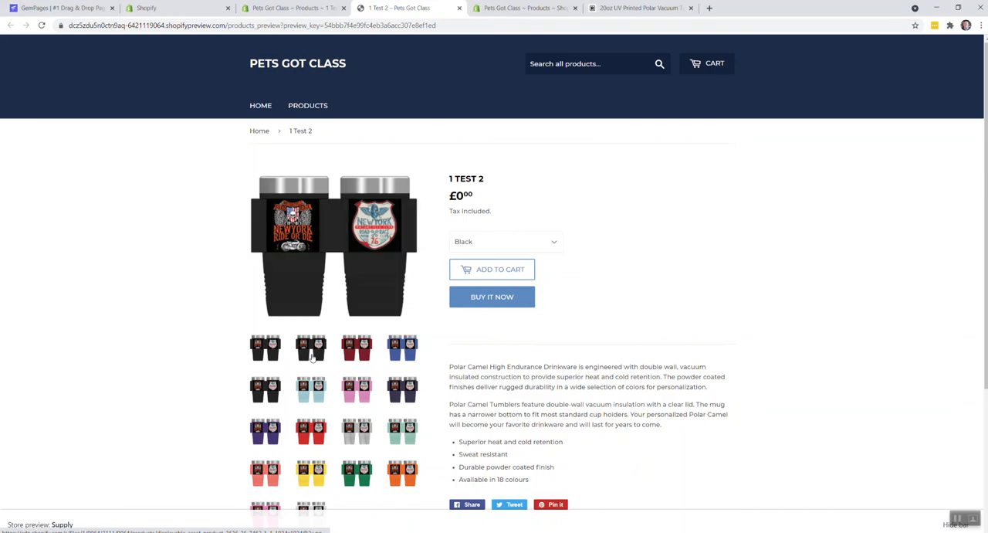
pyautogui.click(362, 351)
pyautogui.click(407, 353)
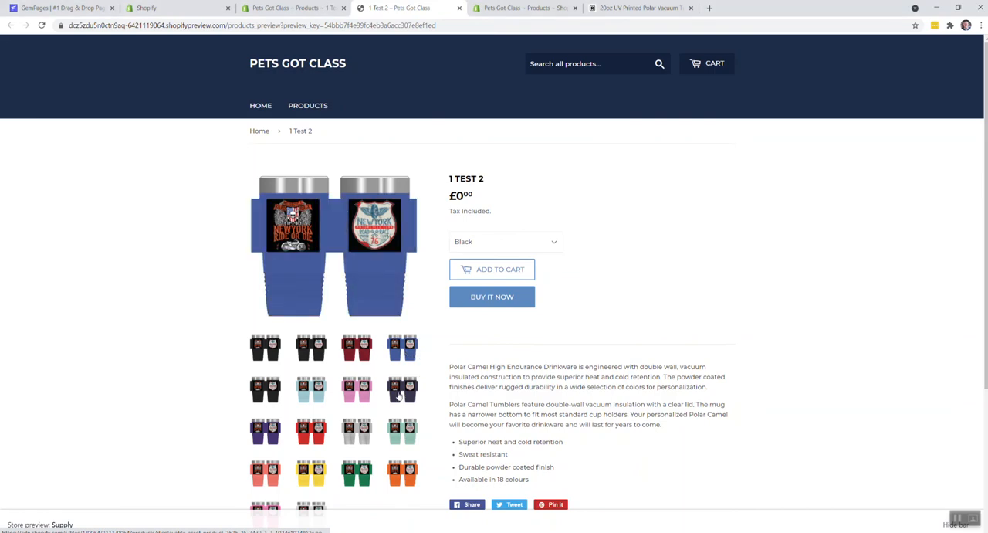
pyautogui.click(400, 395)
pyautogui.click(404, 429)
pyautogui.scroll(-1, 261, 434)
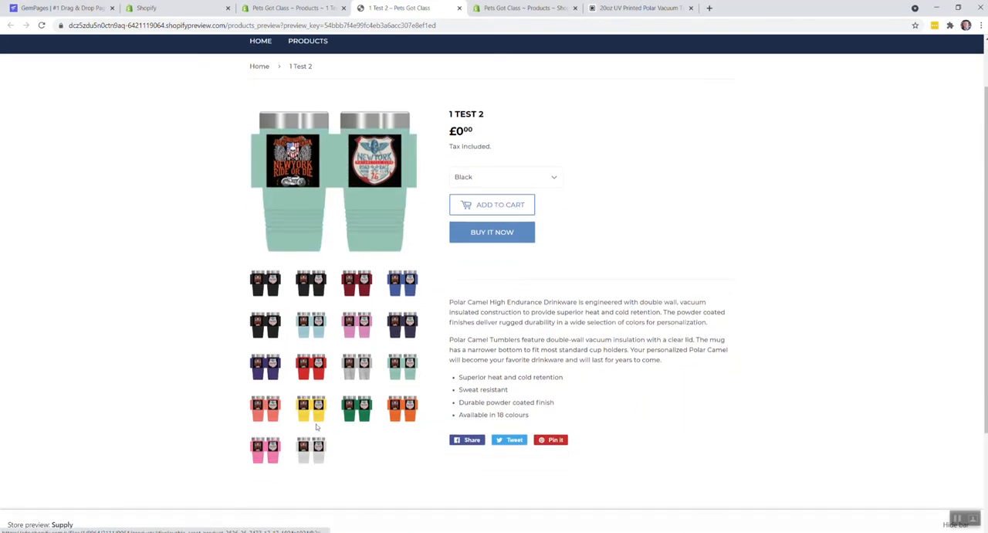
pyautogui.click(316, 414)
pyautogui.click(269, 409)
pyautogui.click(271, 451)
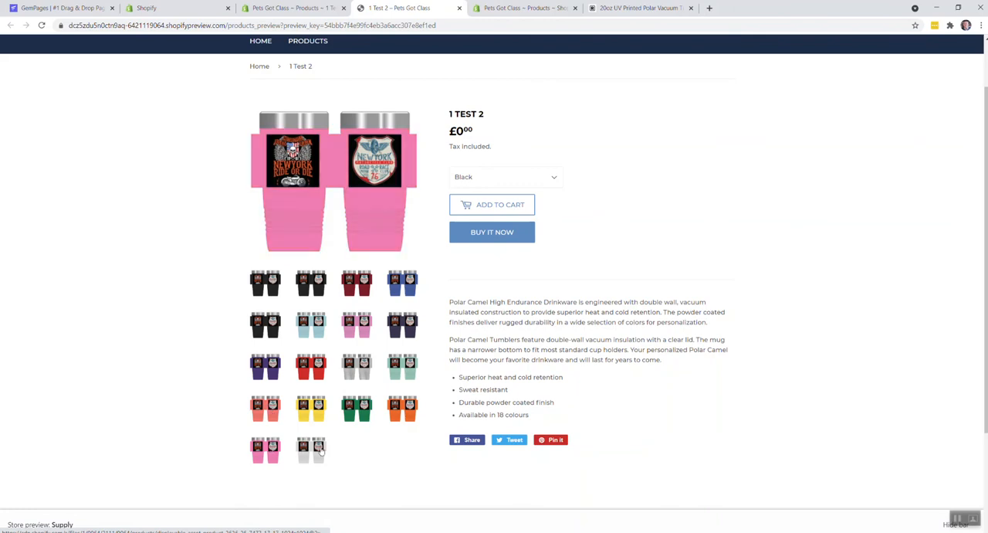
pyautogui.click(323, 449)
pyautogui.click(320, 375)
pyautogui.click(274, 374)
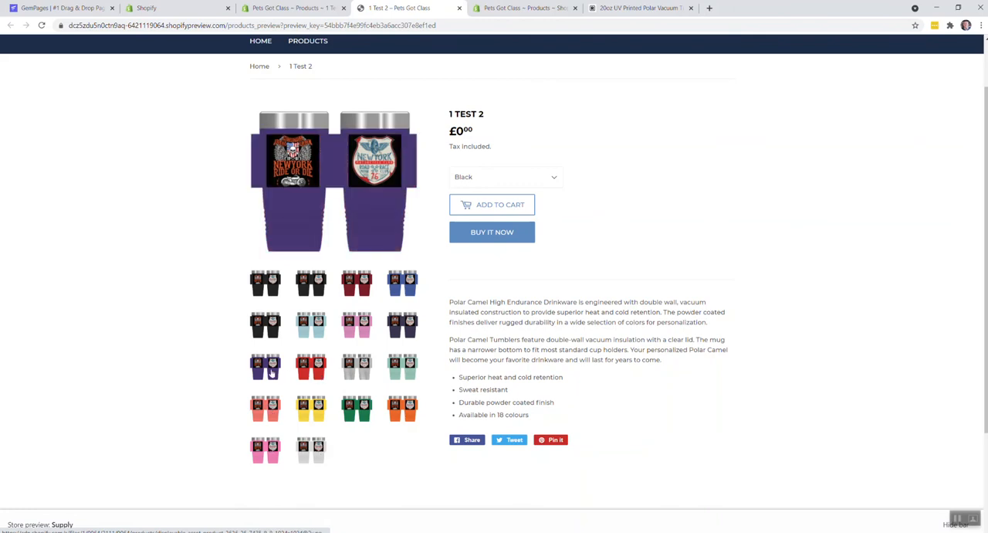
pyautogui.click(266, 332)
pyautogui.click(324, 329)
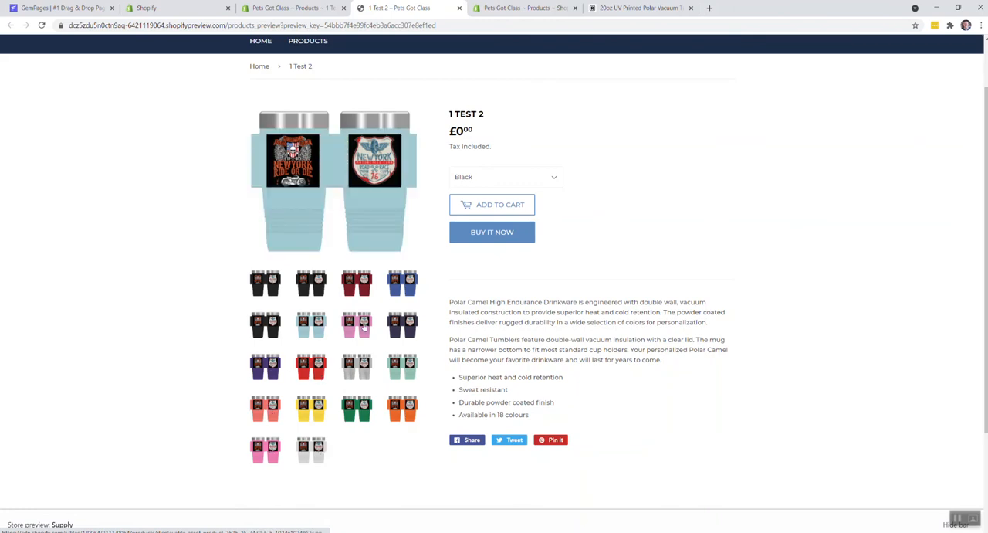
pyautogui.click(363, 328)
pyautogui.scroll(1, 355, 377)
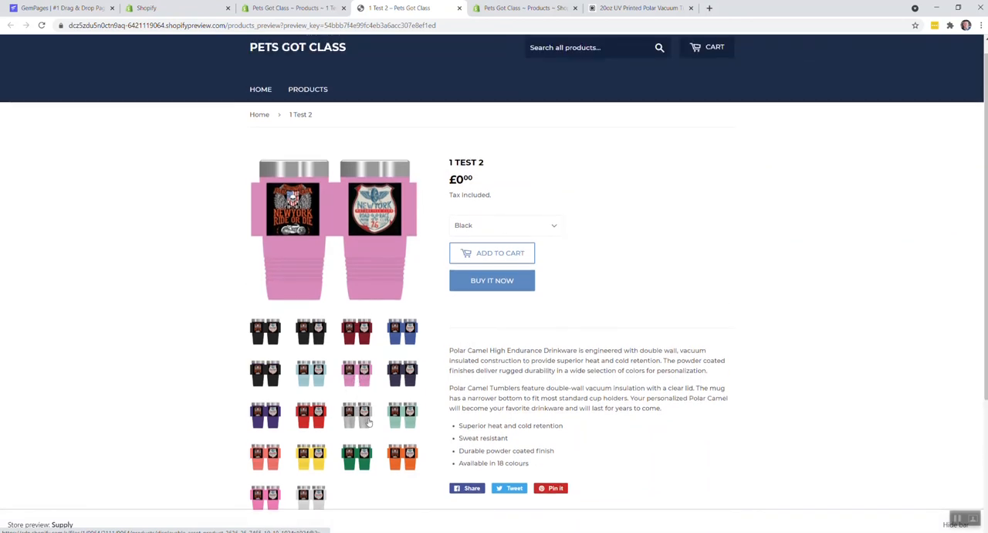